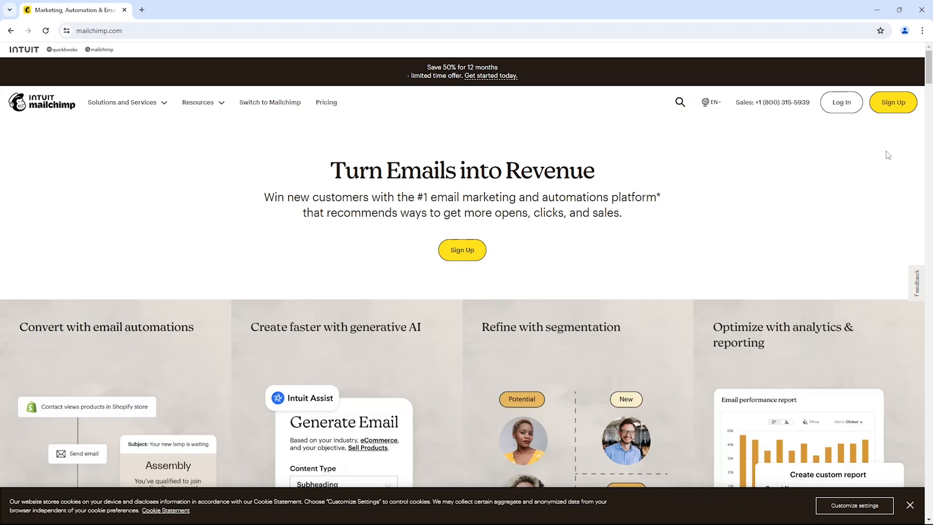
Start signing up for an account and choose the Free plan on the pricing page
left_click(896, 109)
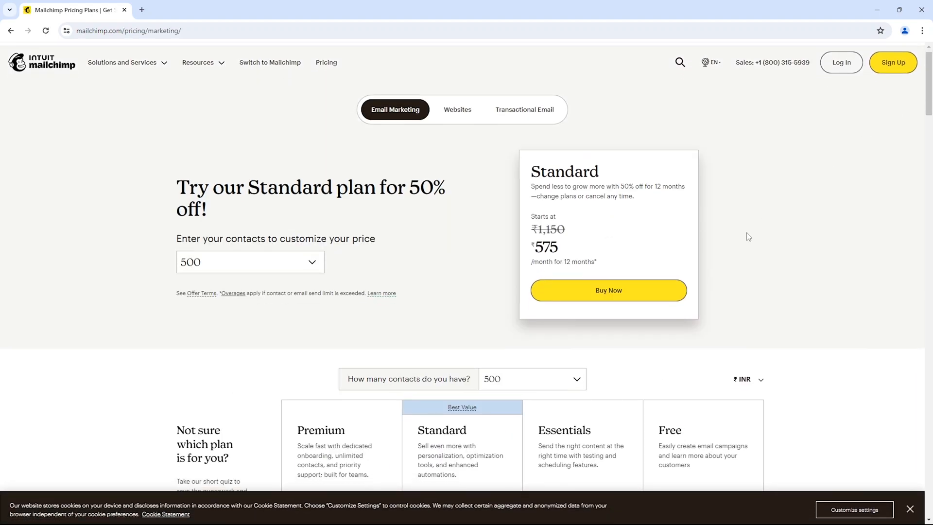
scroll(748, 237, "down", 4)
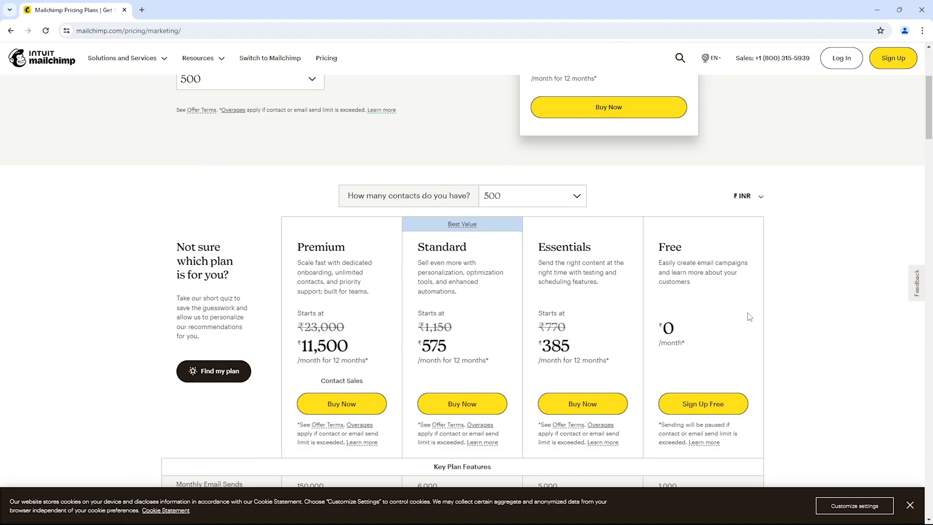
left_click(720, 404)
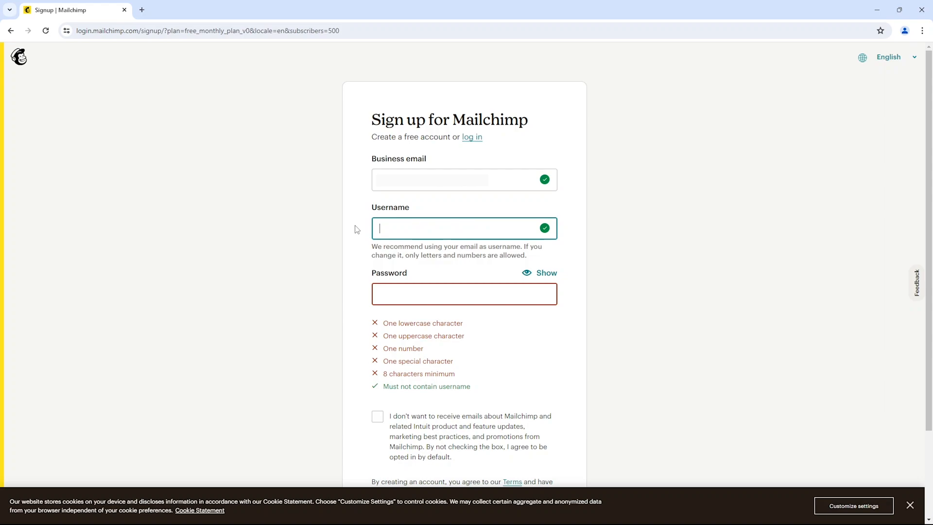
Enter the username techmetipss and the account password, opt out of marketing emails, and submit the signup form
type("te")
left_click(415, 294)
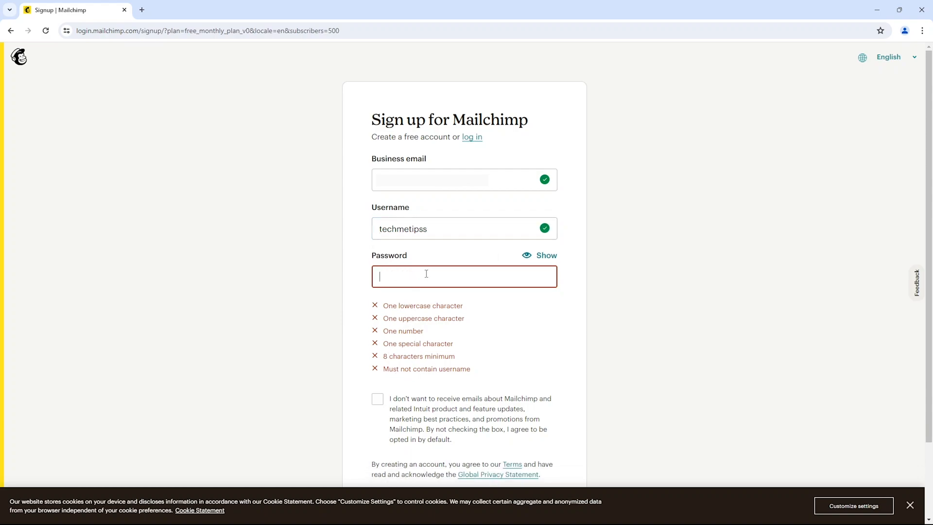
key("ctrl+v")
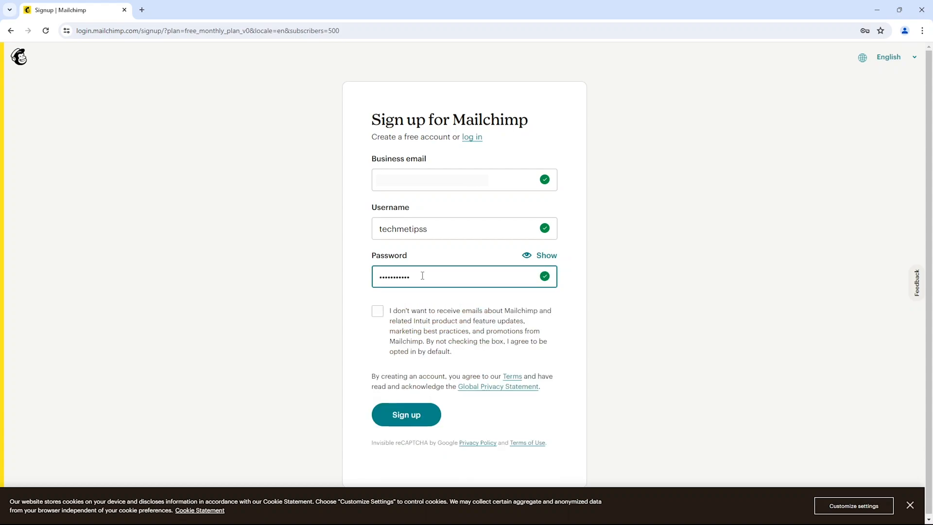
left_click(378, 312)
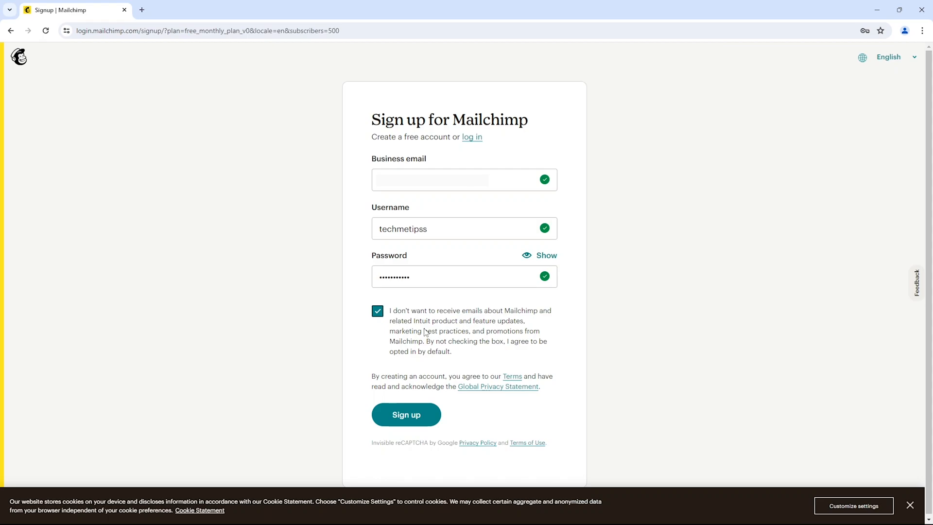
left_click(403, 417)
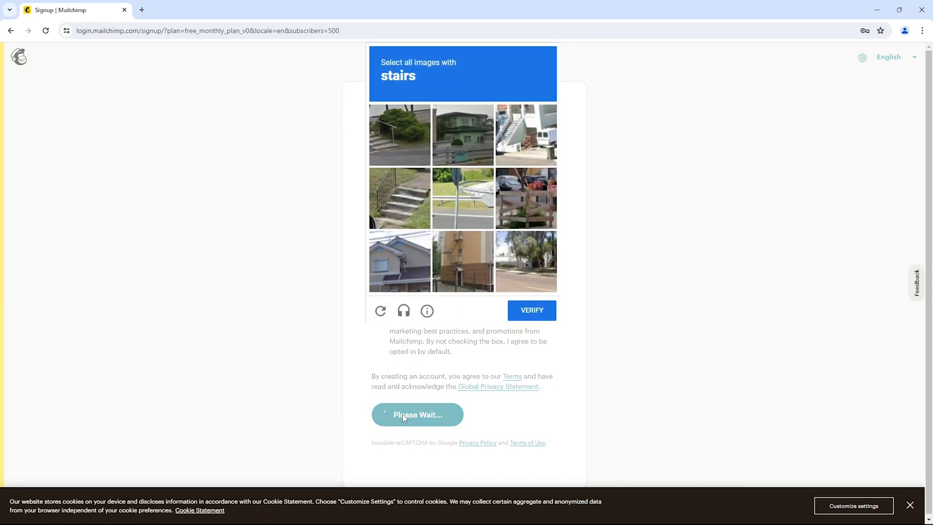
Complete the image verification by selecting all images with stairs
left_click(408, 139)
left_click(525, 141)
left_click(411, 202)
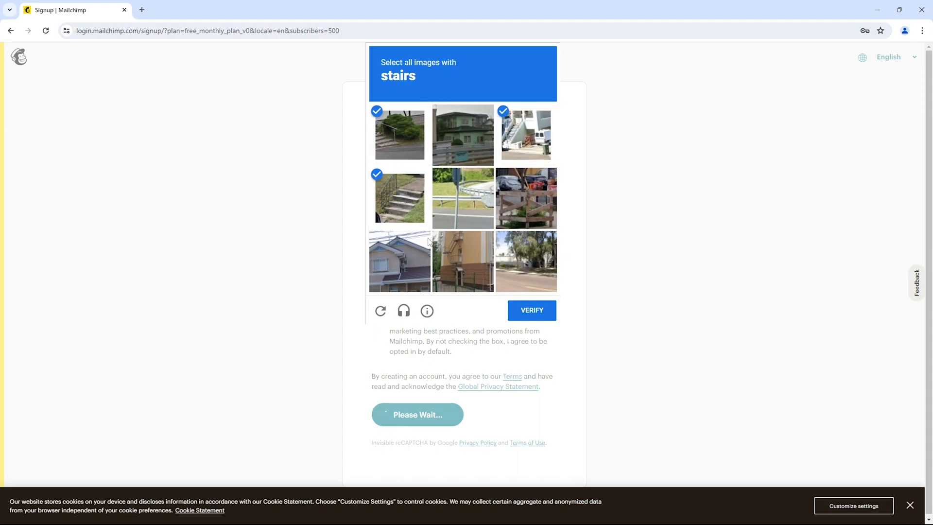
left_click(527, 310)
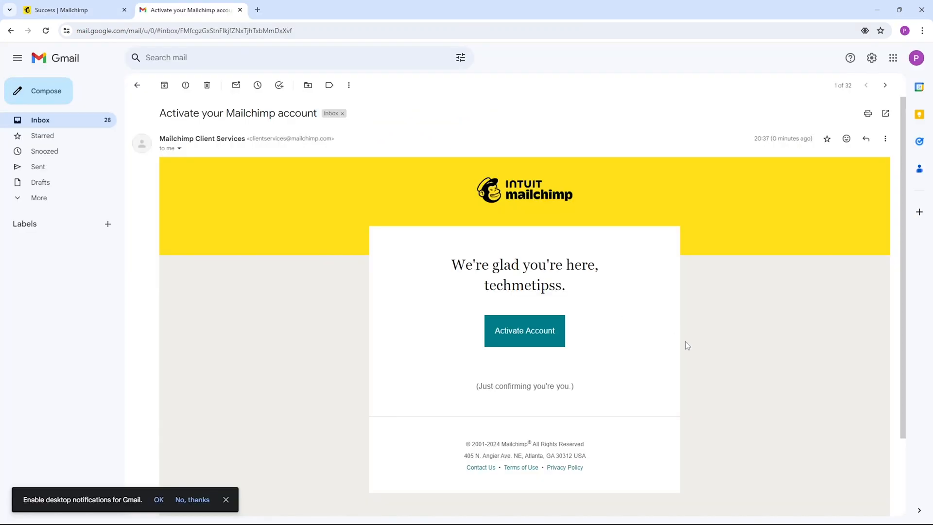
In Gmail, dismiss the desktop notifications prompt and activate the account from the Mailchimp activation email
left_click(226, 501)
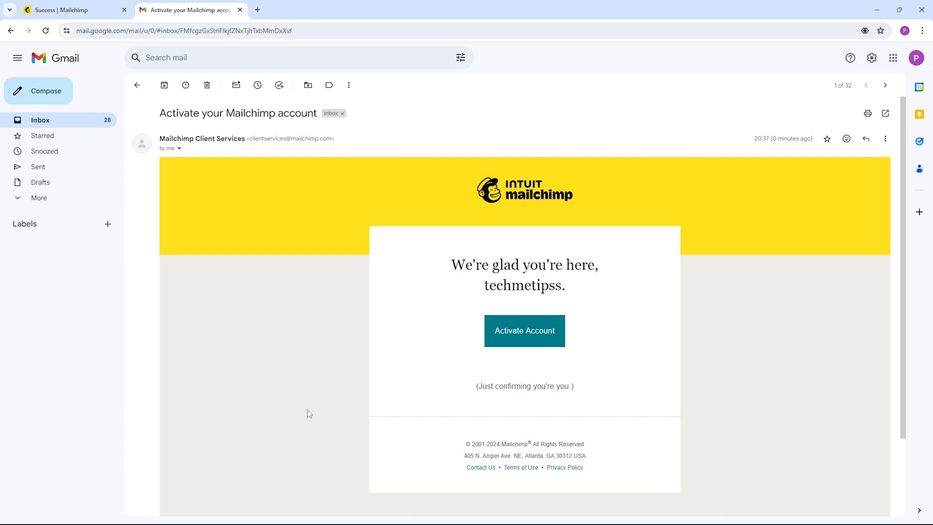
left_click(519, 330)
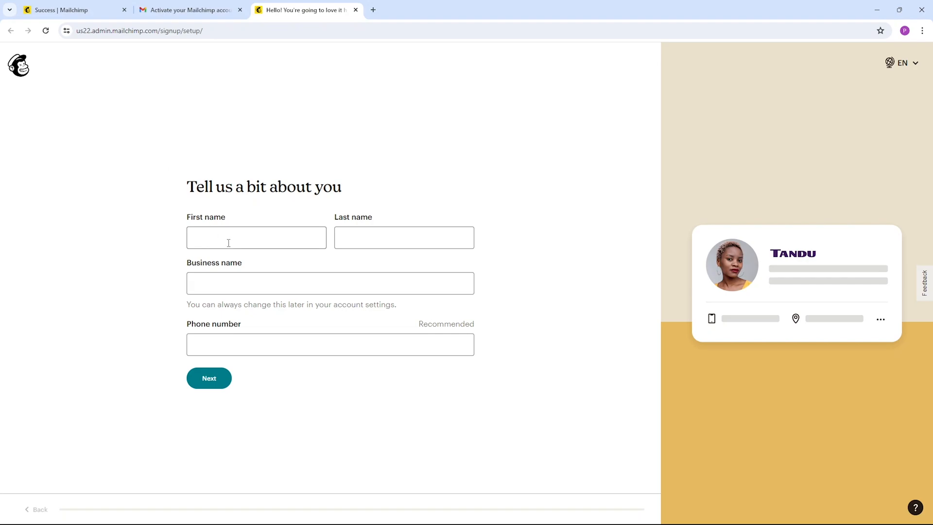
Fill in the account holder's first and last name and the business name teachmetips, leave the phone number blank, and continue
left_click(245, 232)
key("Tab")
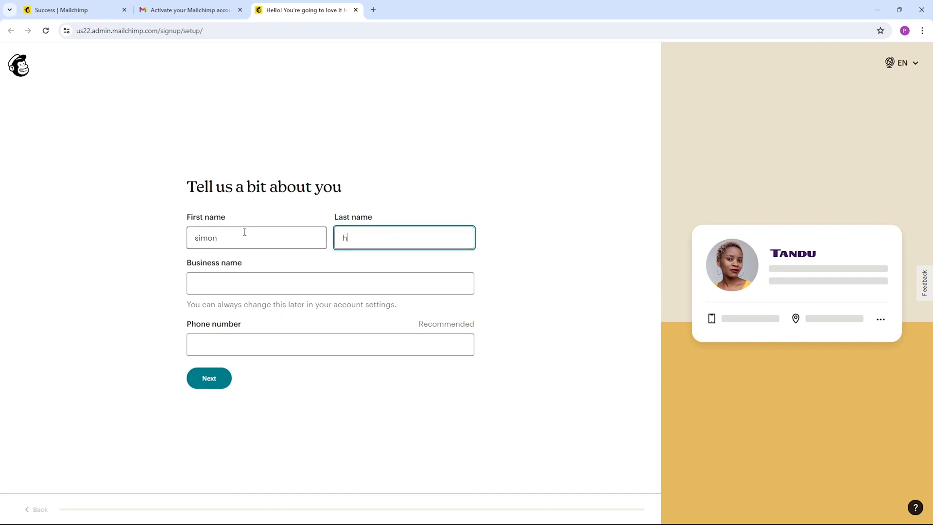
left_click(214, 281)
type("teachmetips")
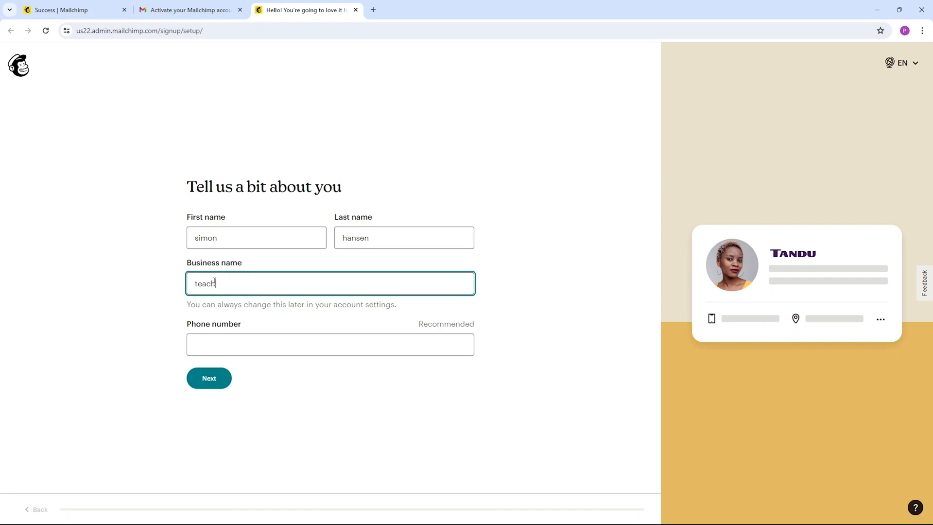
left_click(203, 337)
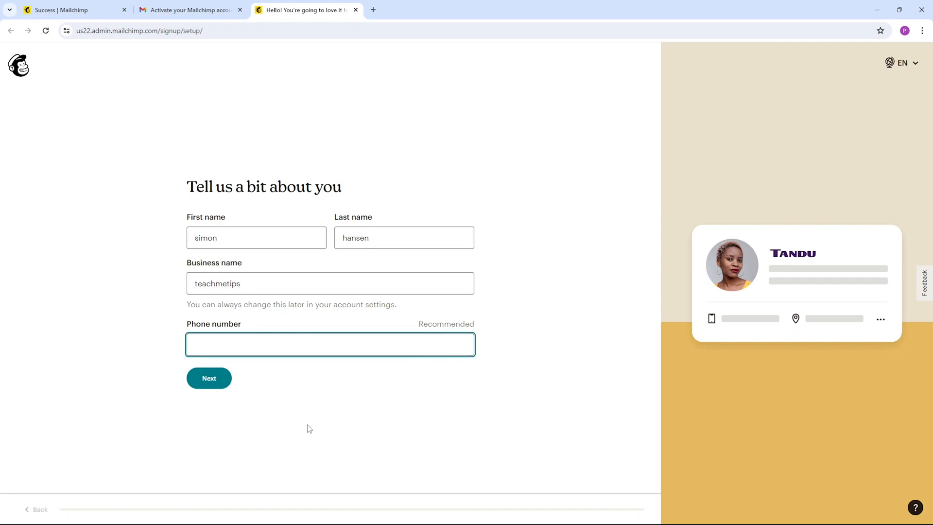
left_click(222, 385)
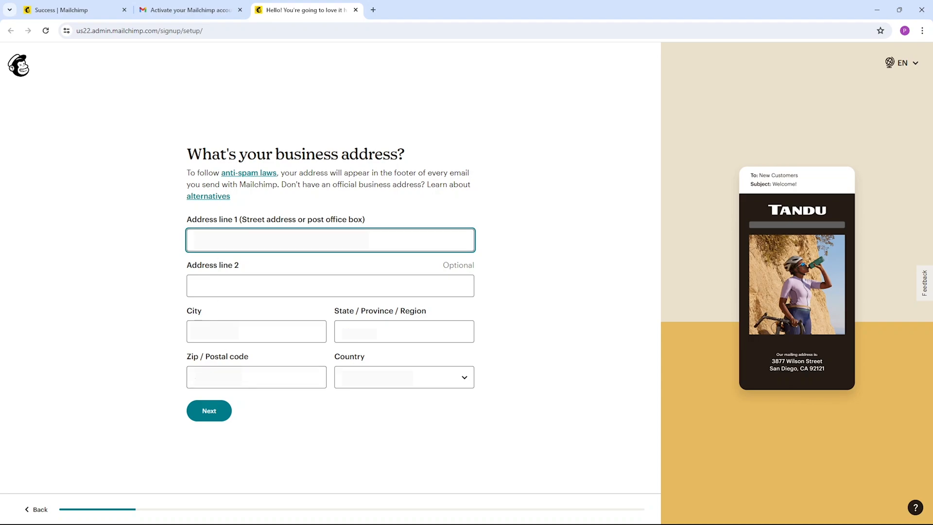
Submit the business address and skip the setup questions up to and including the email contact range
key("Return")
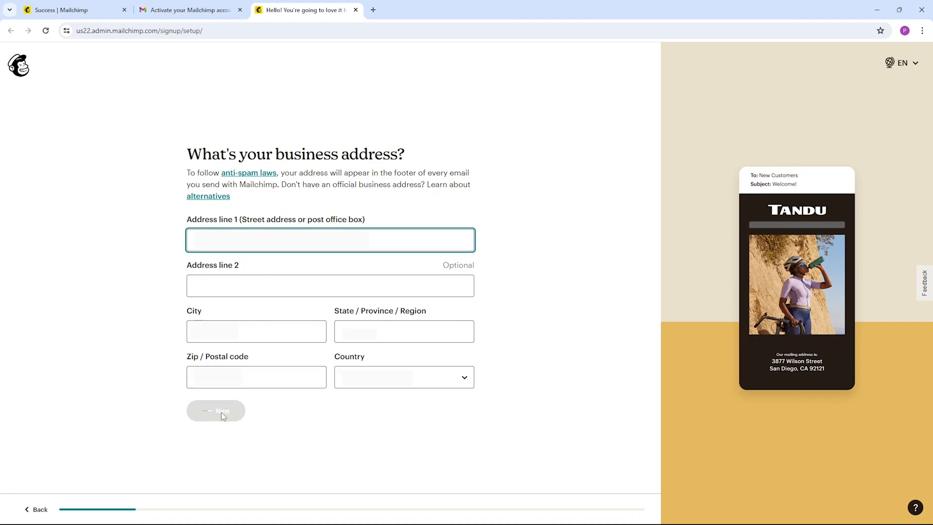
left_click(262, 373)
left_click(264, 372)
left_click(270, 333)
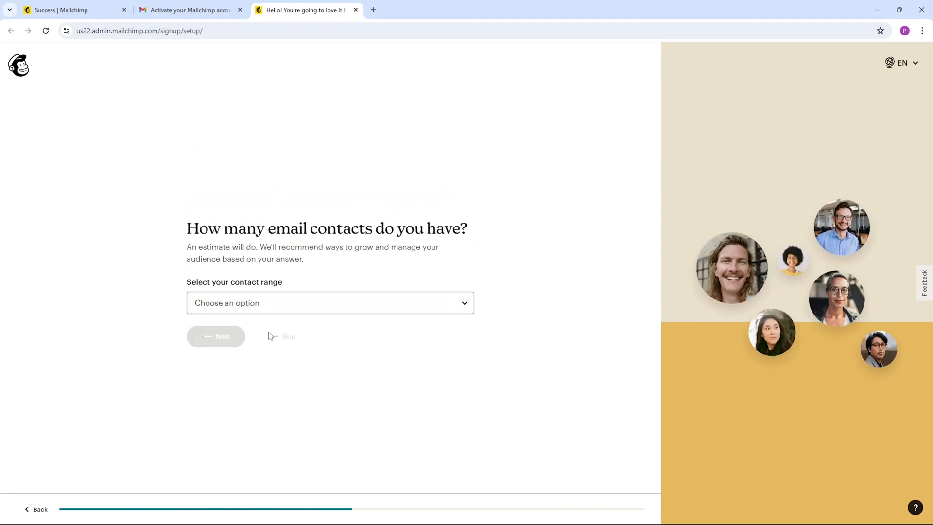
left_click(276, 430)
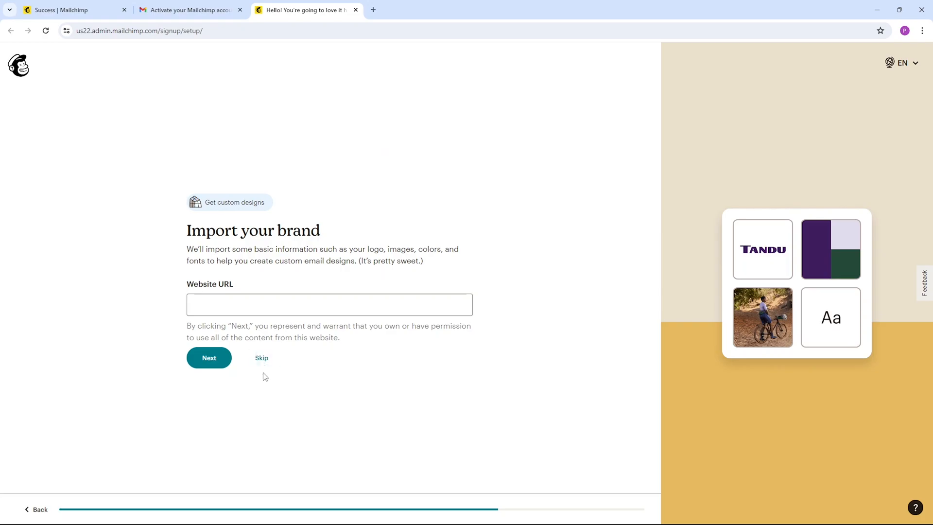
Skip the brand import and continue with the Free plan
left_click(258, 358)
left_click(275, 359)
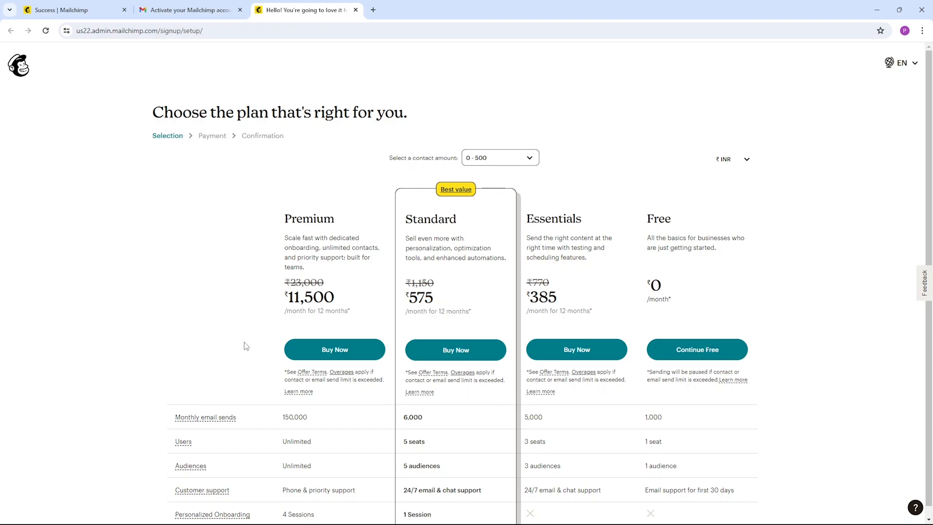
left_click(710, 358)
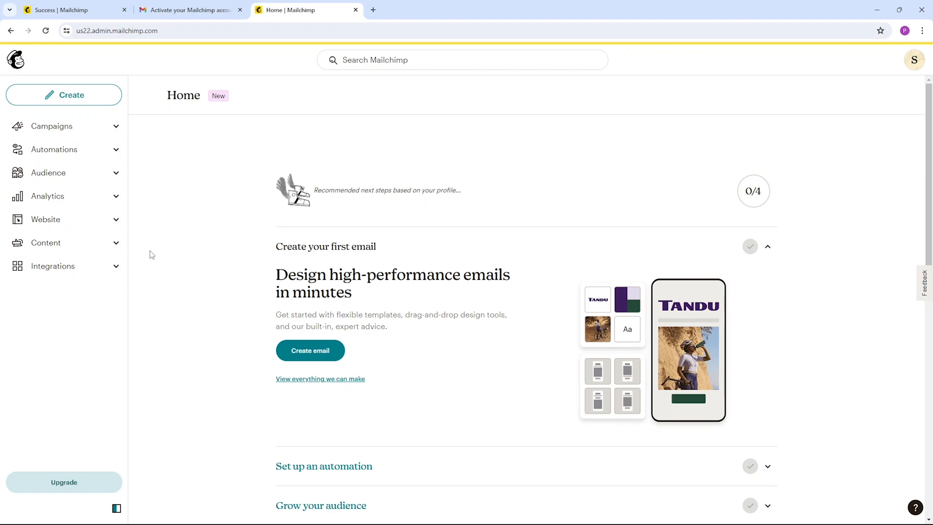
Look over the Campaigns section and open the list of all contacts in the audience
left_click(117, 127)
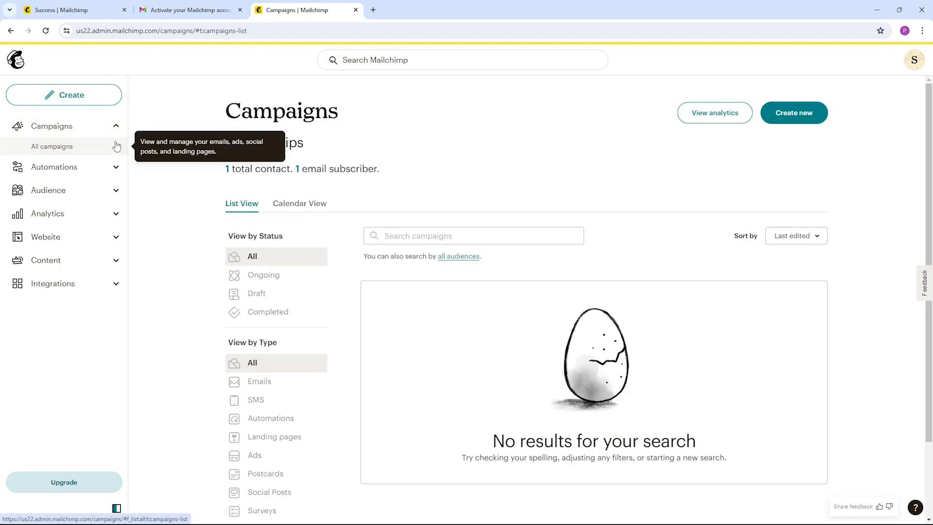
left_click(116, 126)
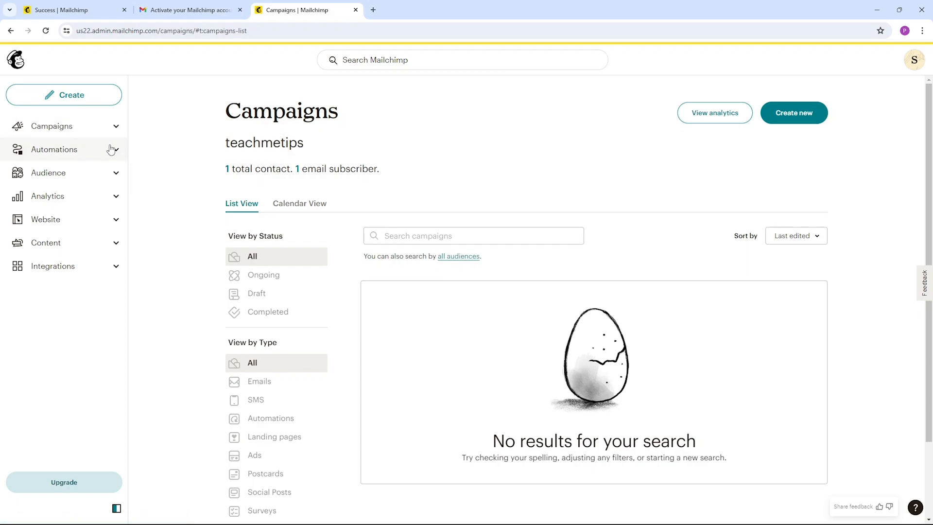
left_click(116, 173)
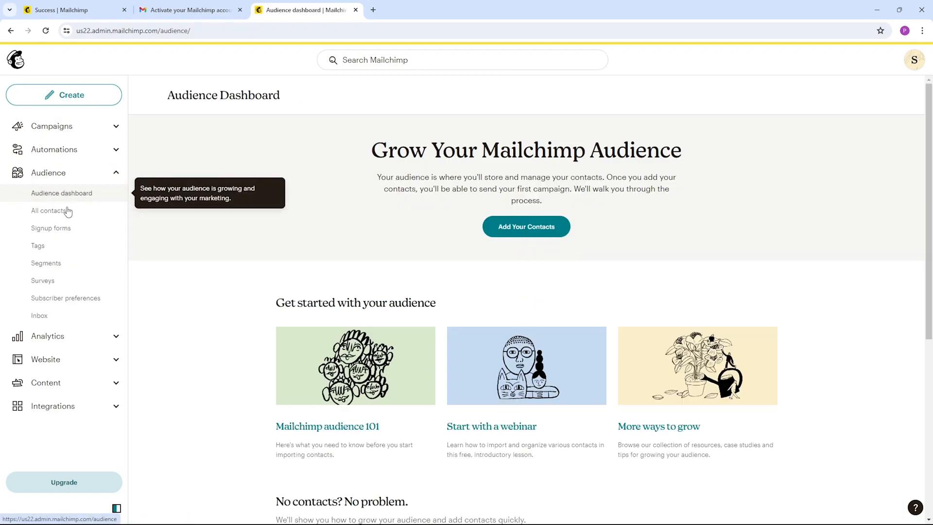
left_click(68, 211)
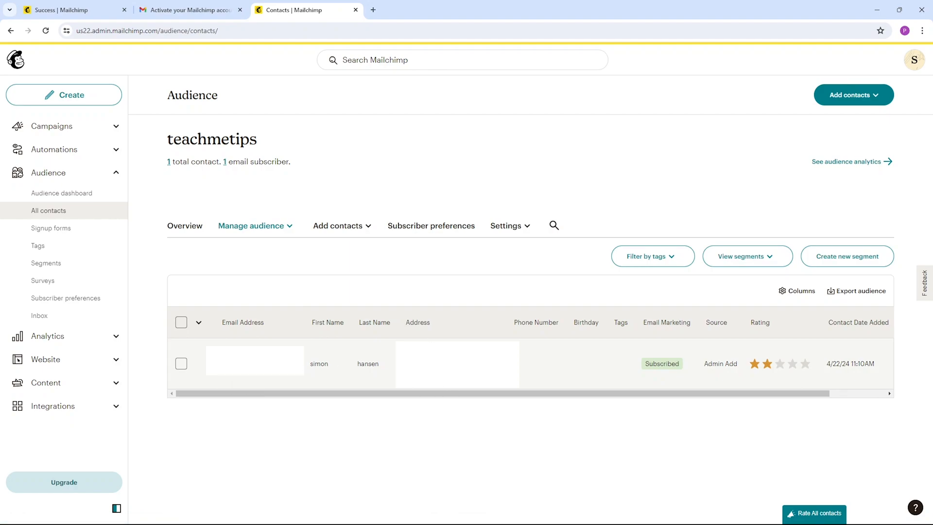
Examine the contact import methods, trying the Upload a file and Copy and paste options, and exit the import
left_click(358, 227)
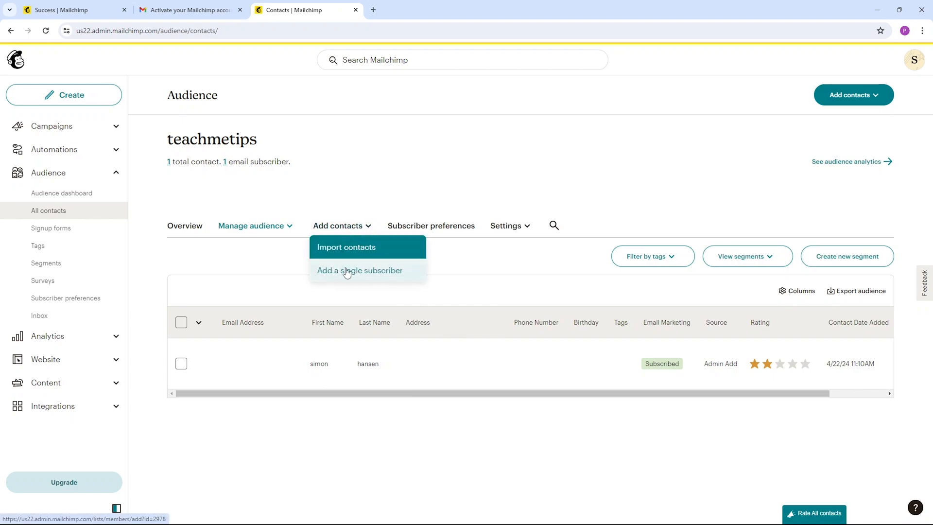
left_click(353, 249)
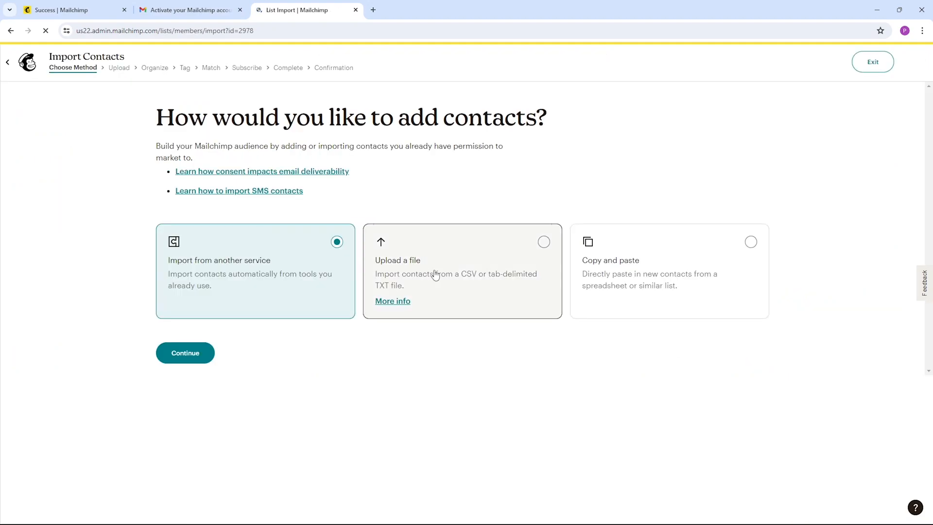
left_click(471, 279)
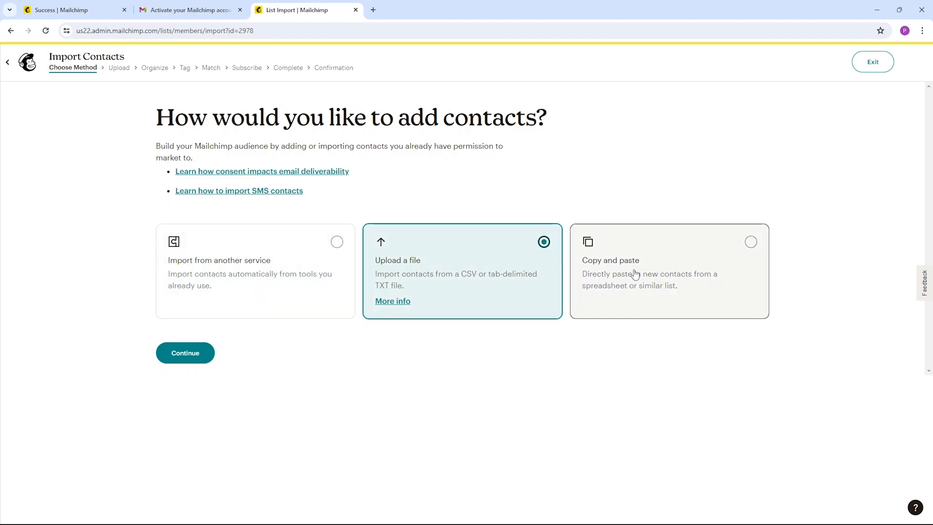
left_click(706, 277)
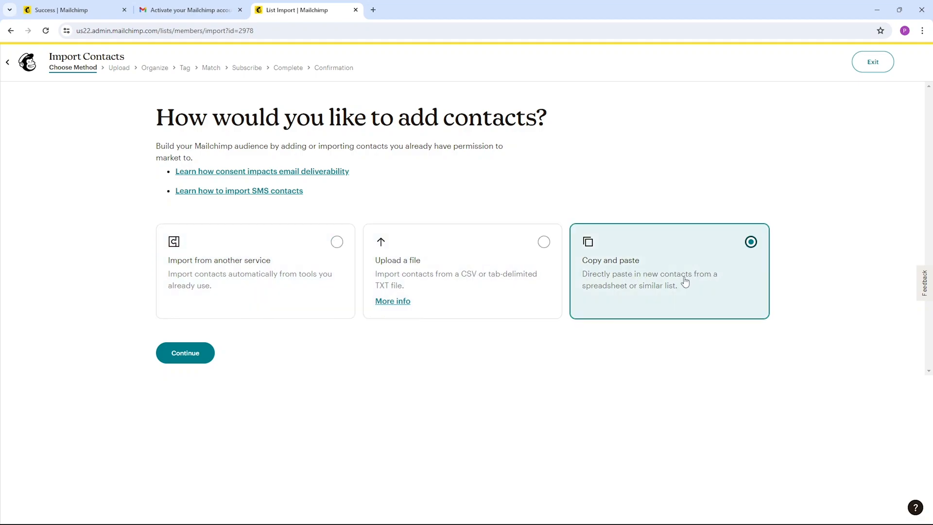
left_click(534, 272)
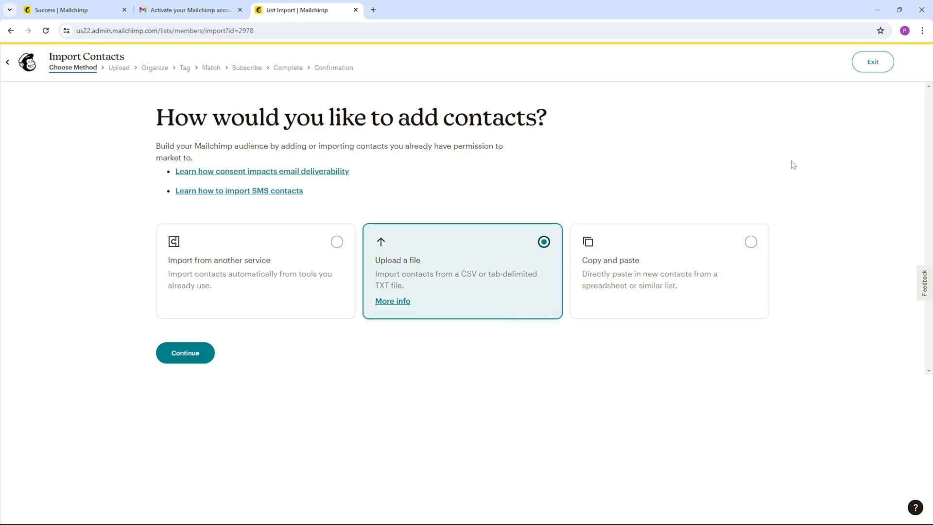
left_click(873, 61)
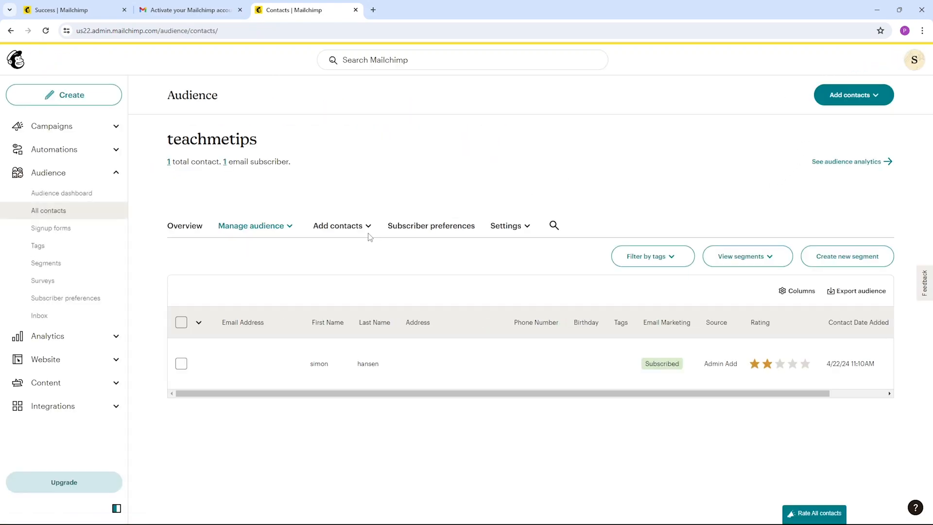
Start adding a single subscriber and fill in the contact's e-mail address, first name and last name
left_click(367, 230)
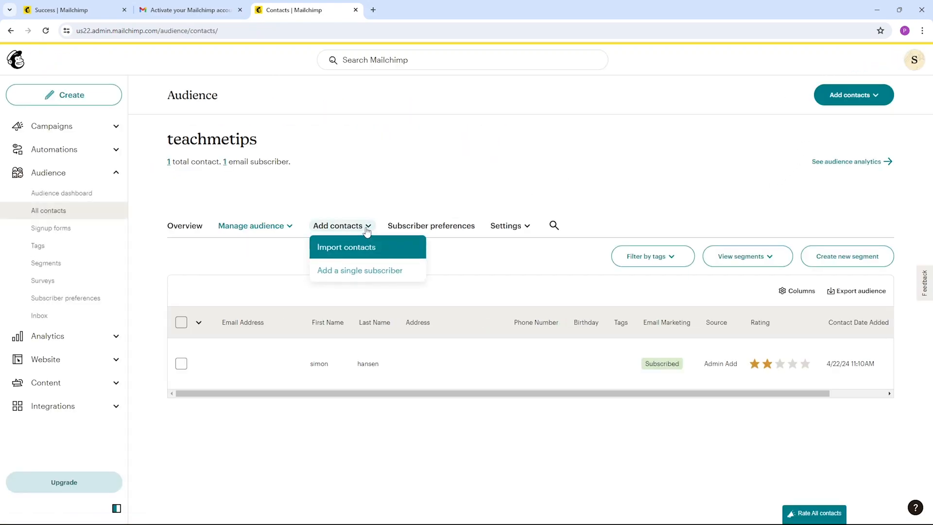
left_click(369, 275)
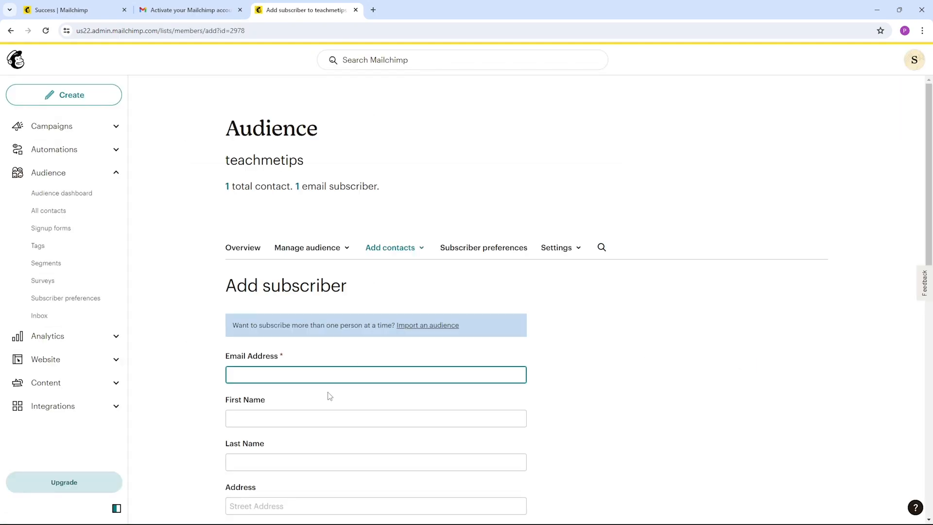
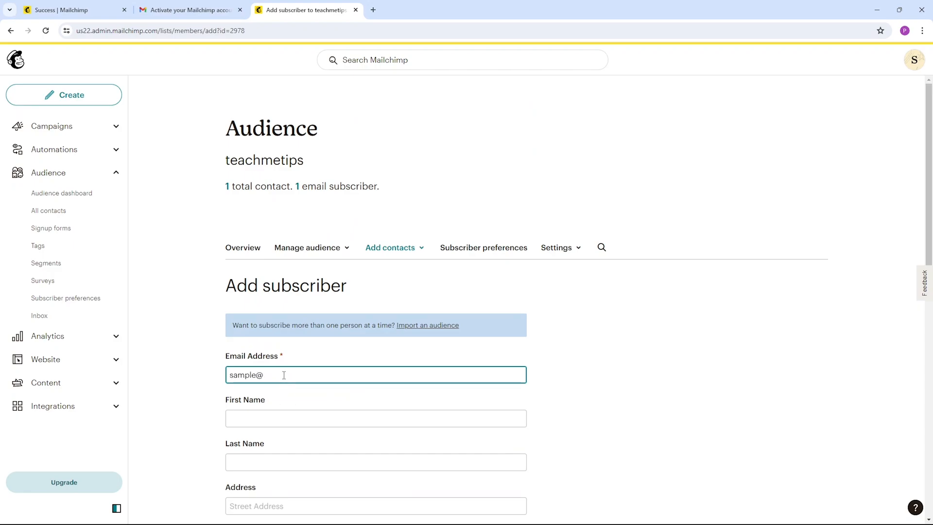
scroll(286, 379, "down", 1)
scroll(287, 381, "down", 1)
left_click(315, 321)
type("sample")
left_click(305, 369)
type("john")
scroll(376, 384, "down", 4)
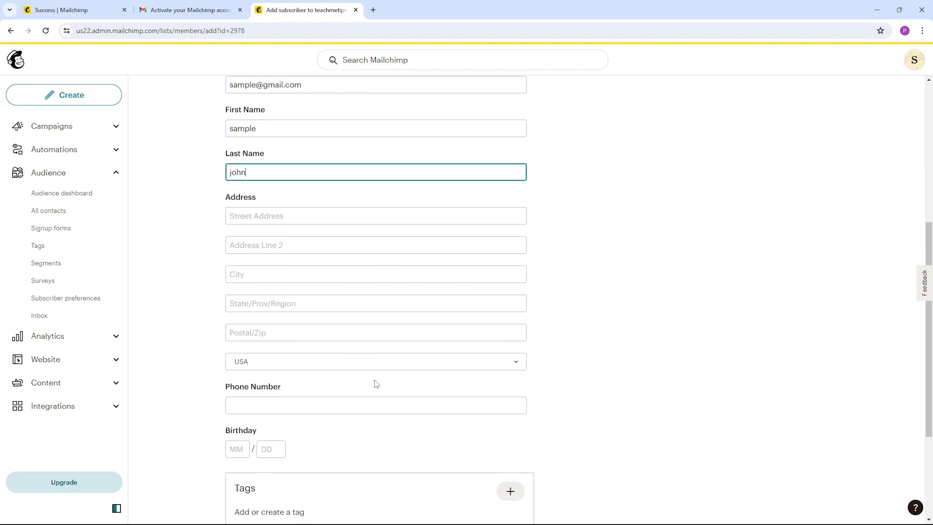
Confirm the contact's permission to be emailed, allow updating an existing profile, and subscribe the contact
left_click(299, 216)
scroll(373, 315, "down", 3)
left_click(247, 241)
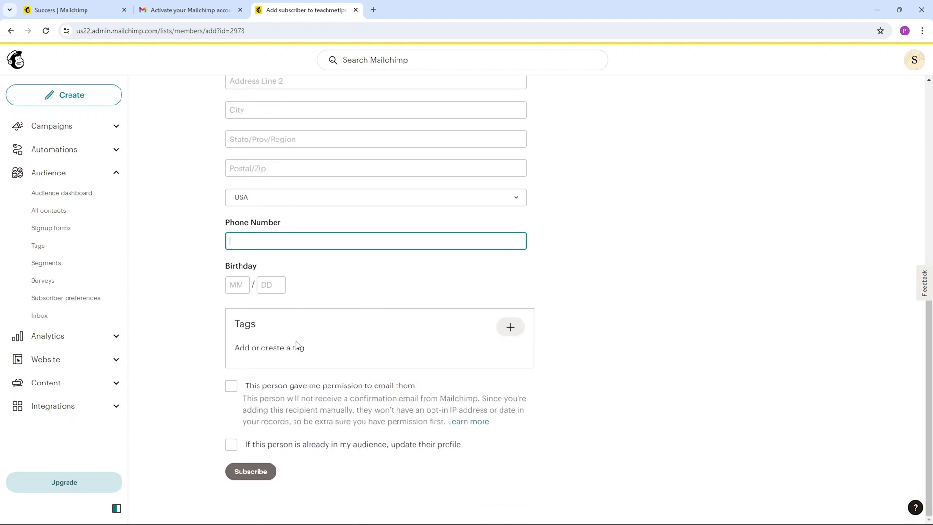
left_click(231, 386)
left_click(232, 445)
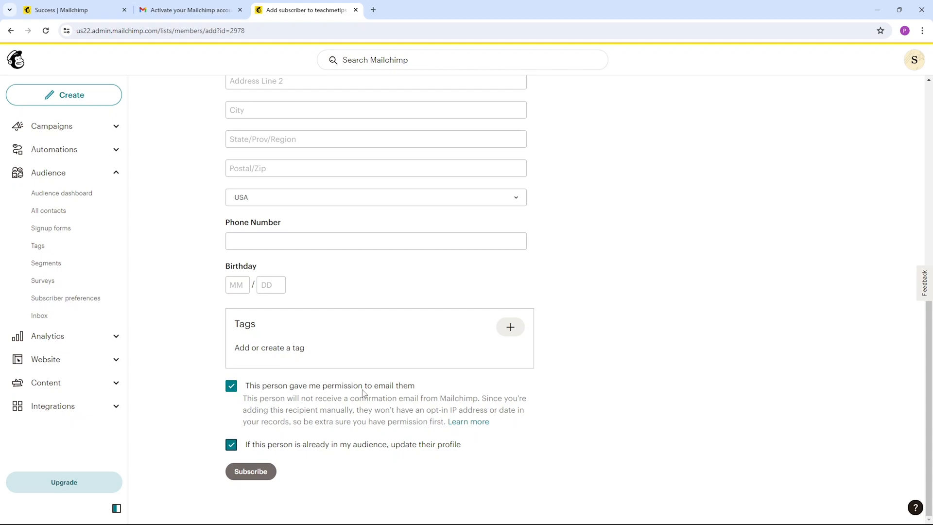
left_click(251, 471)
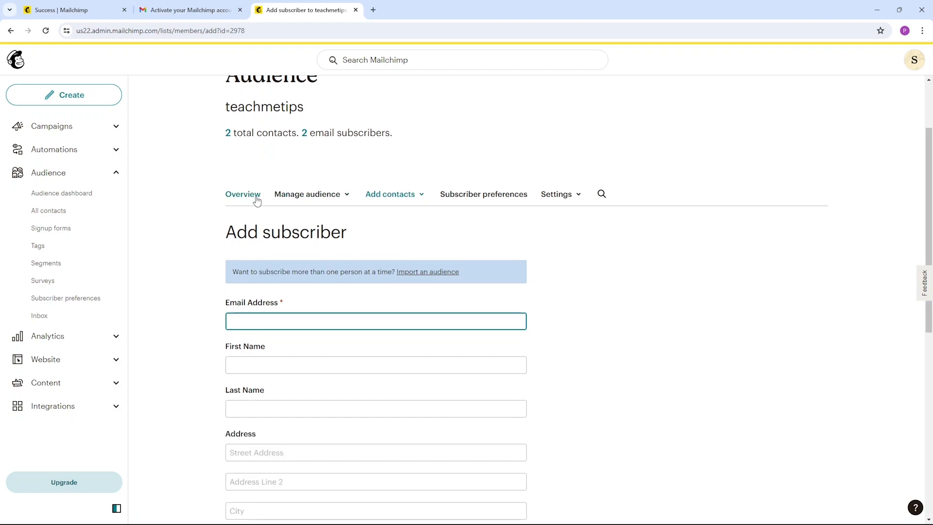
Open the audience name and defaults settings from the audience overview, review the campaign defaults and save them
left_click(246, 194)
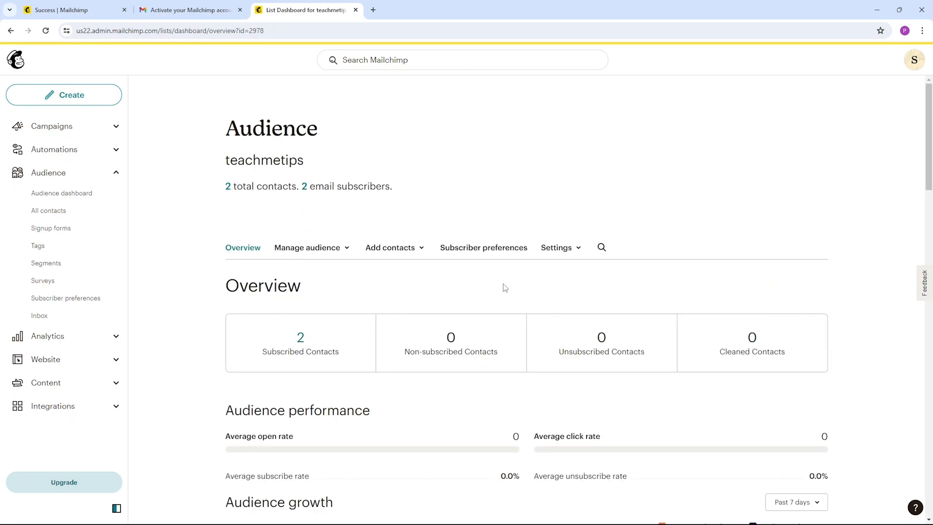
left_click(559, 248)
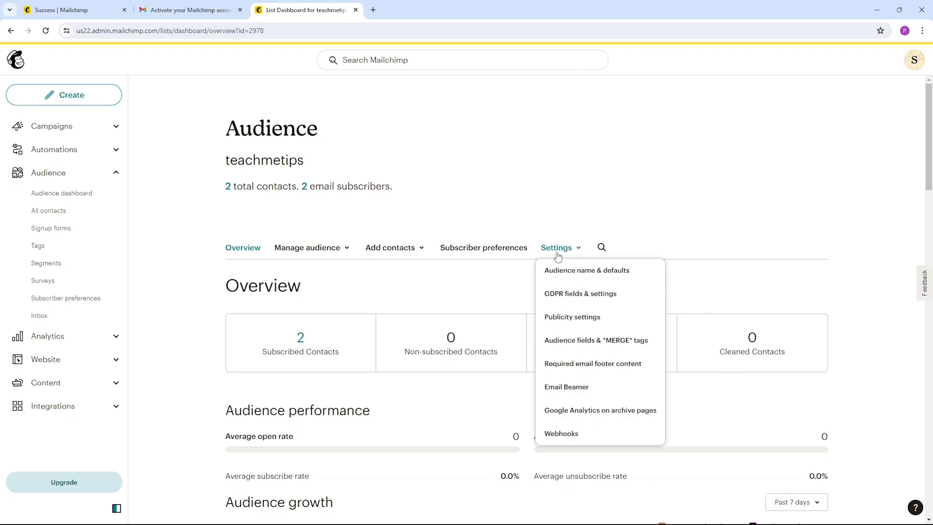
left_click(618, 275)
scroll(376, 317, "down", 8)
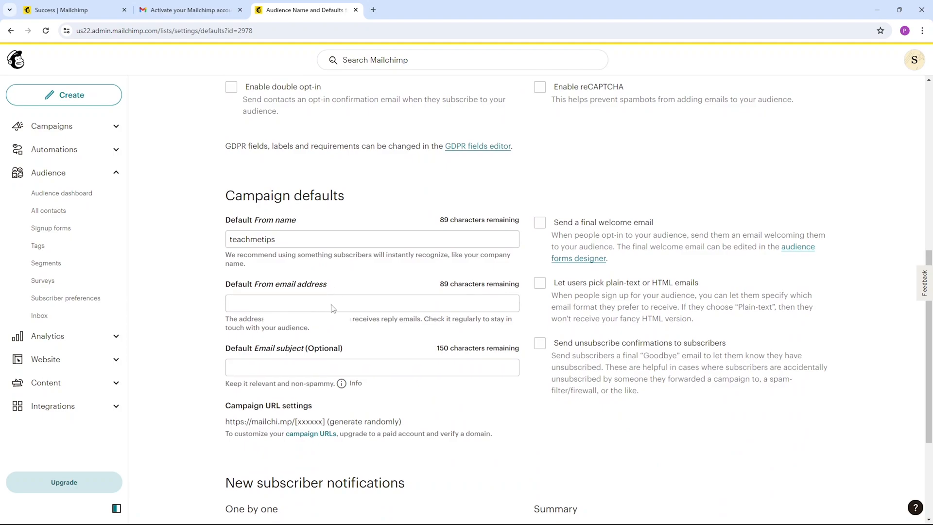
left_click(286, 243)
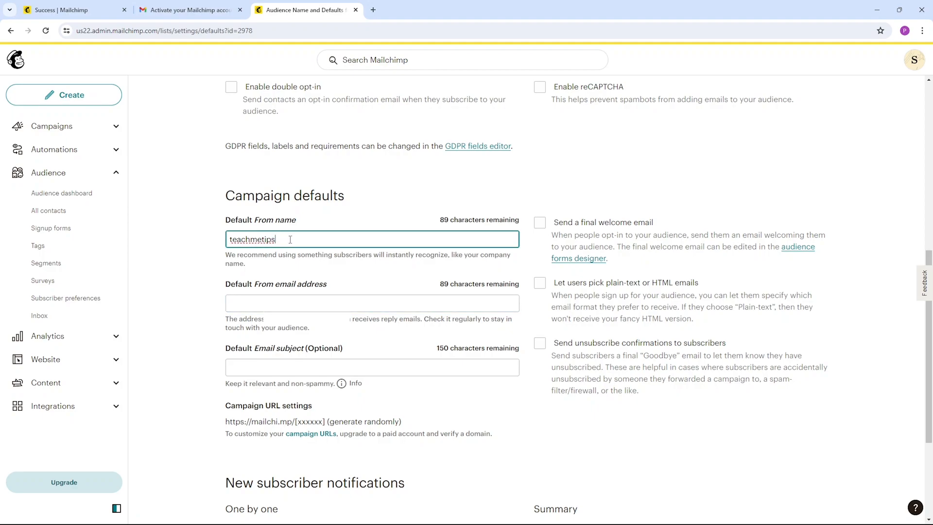
scroll(290, 240, "down", 1)
scroll(296, 496, "down", 3)
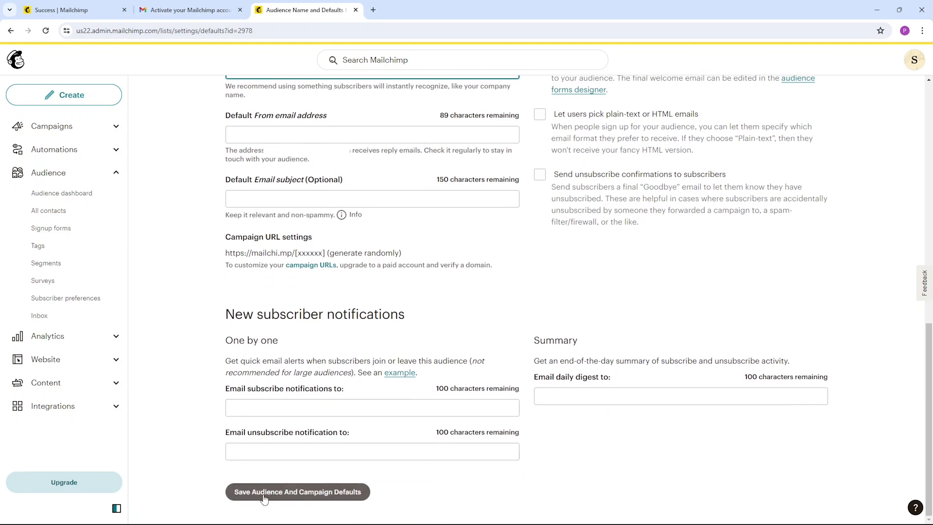
left_click(297, 492)
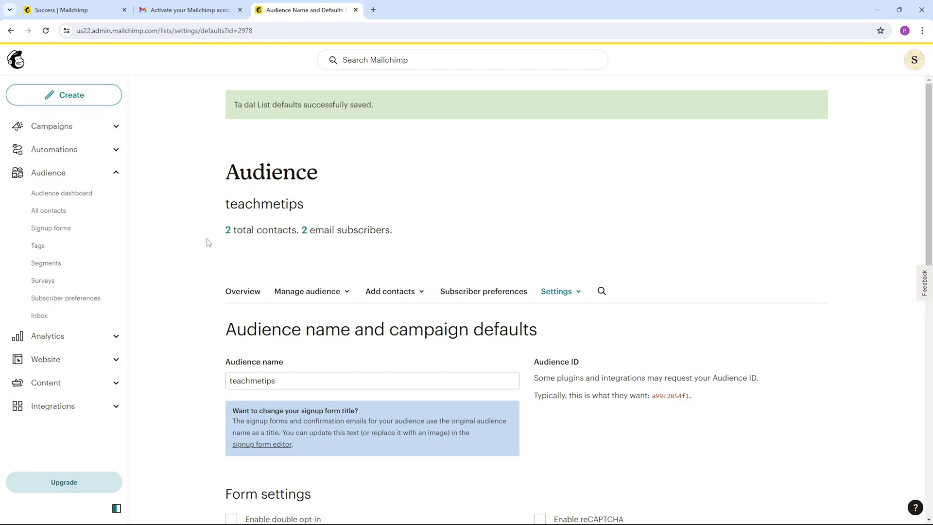
Create a new regular email campaign
left_click(66, 98)
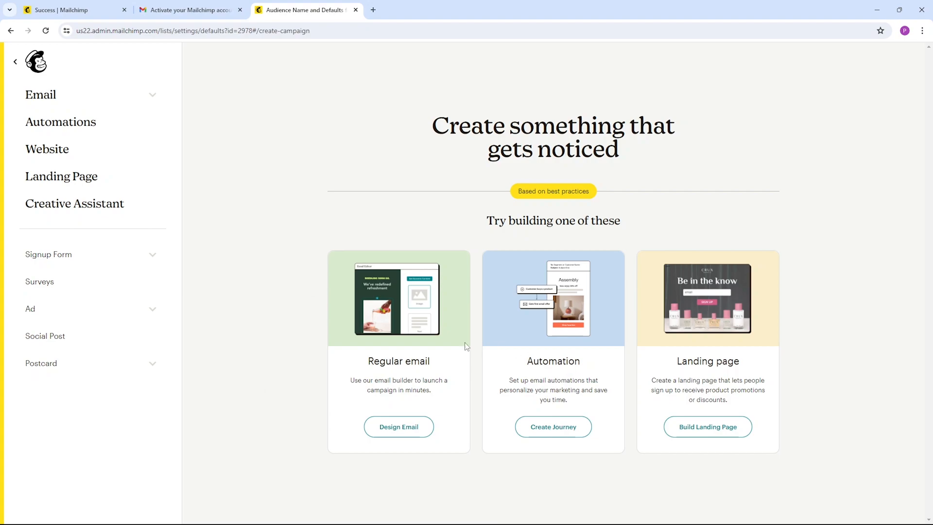
left_click(398, 433)
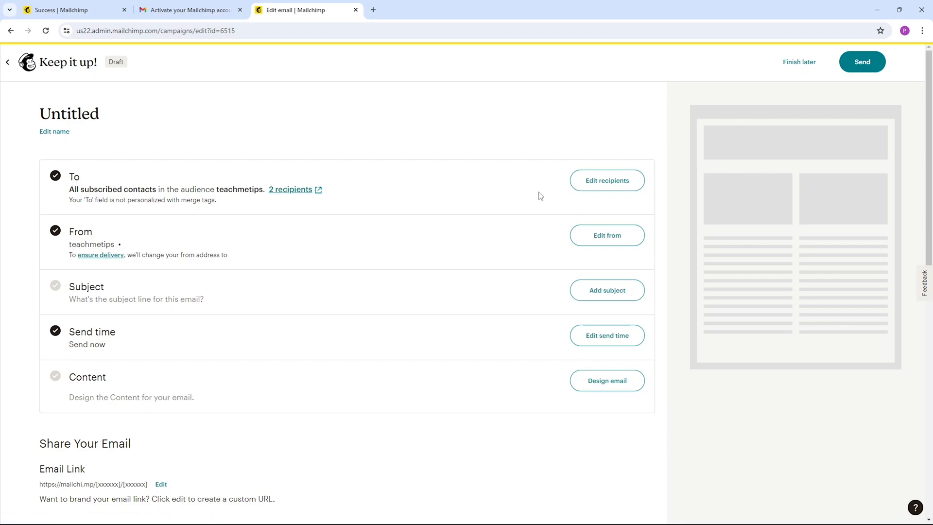
Review the email's recipient and sender settings, cancelling out of each one
left_click(596, 188)
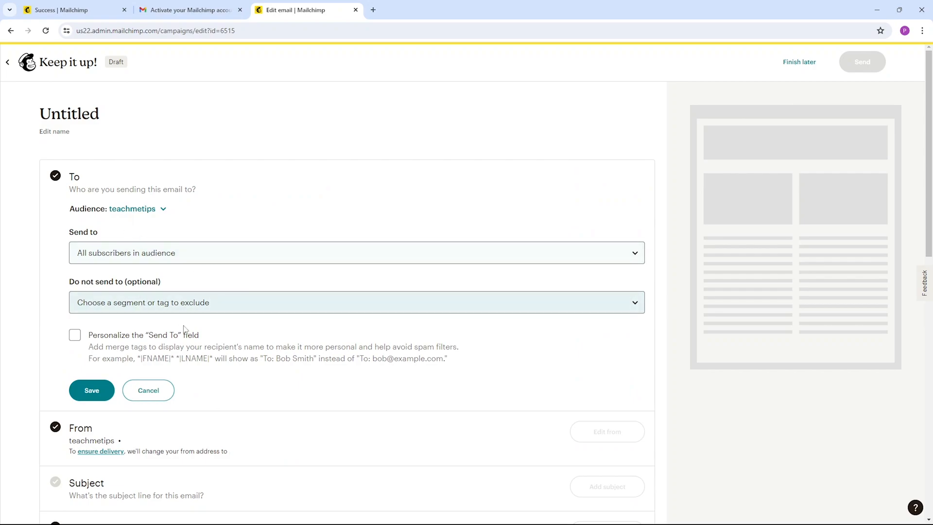
left_click(147, 390)
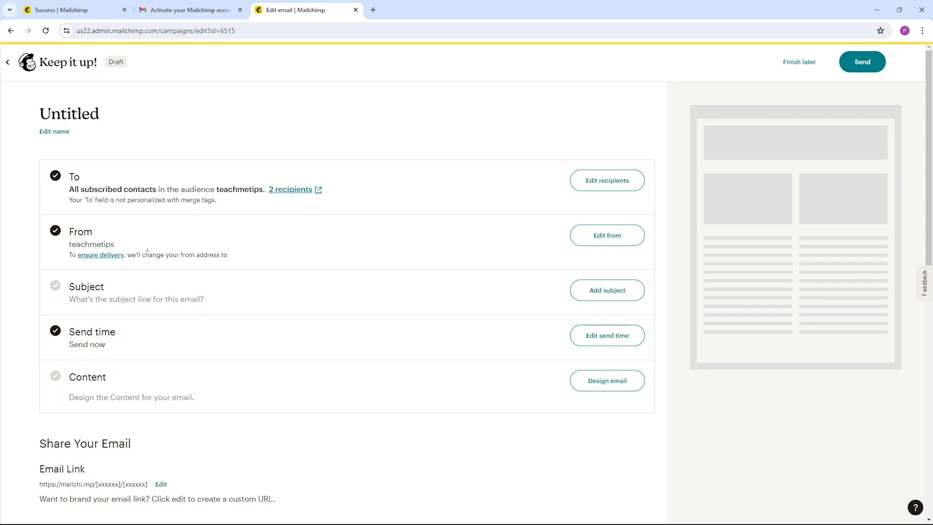
left_click(613, 236)
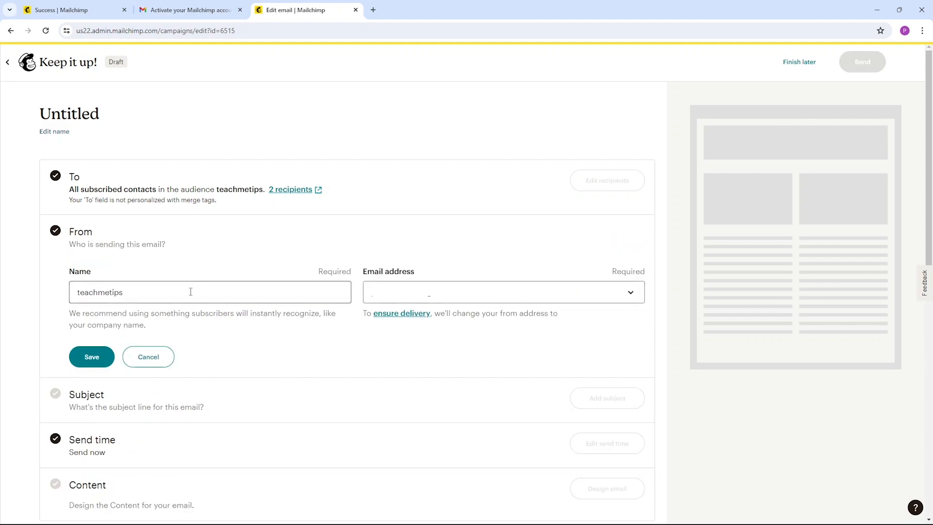
left_click(243, 296)
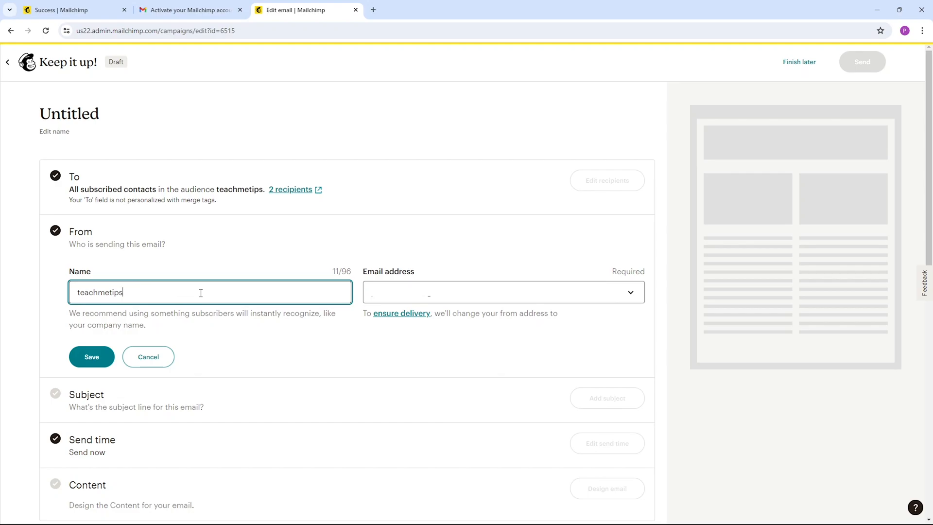
left_click(497, 289)
left_click(155, 357)
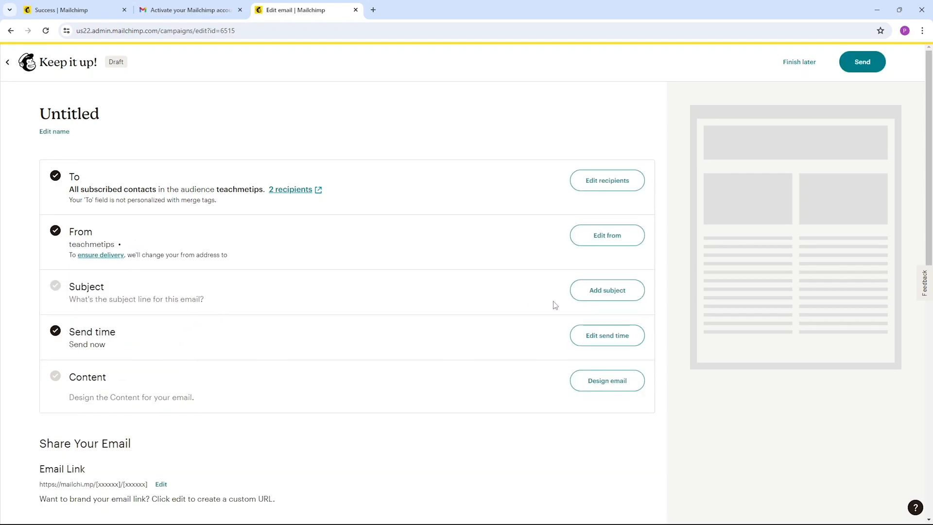
Add the subject line "congratulations" to the email and save it
left_click(590, 299)
left_click(161, 346)
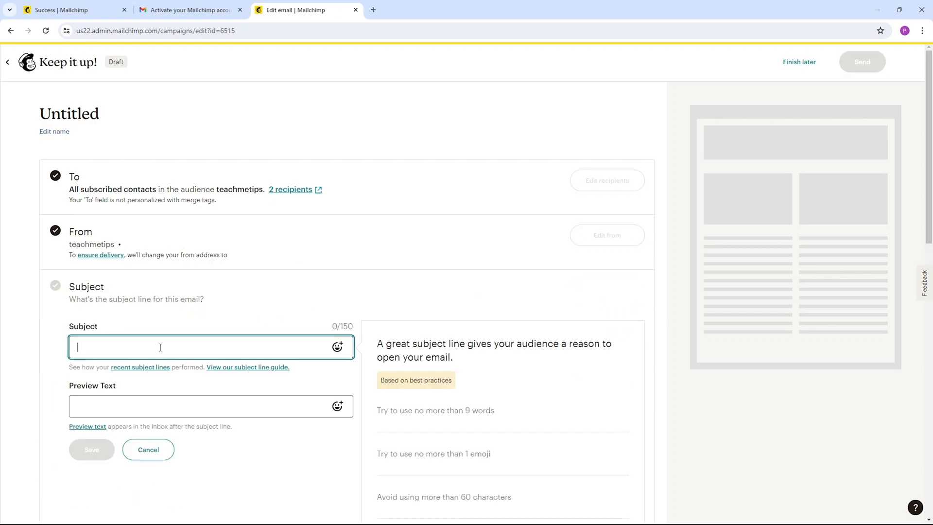
type("congratula")
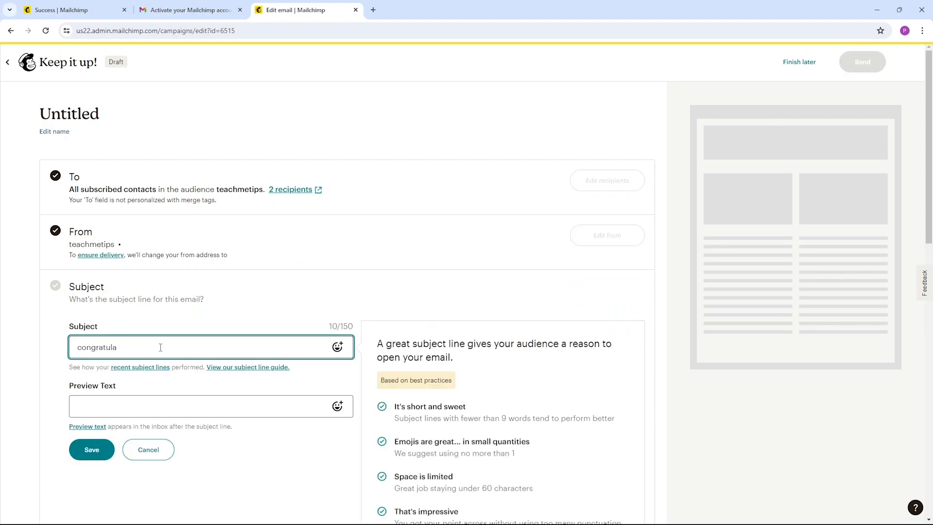
scroll(170, 336, "down", 1)
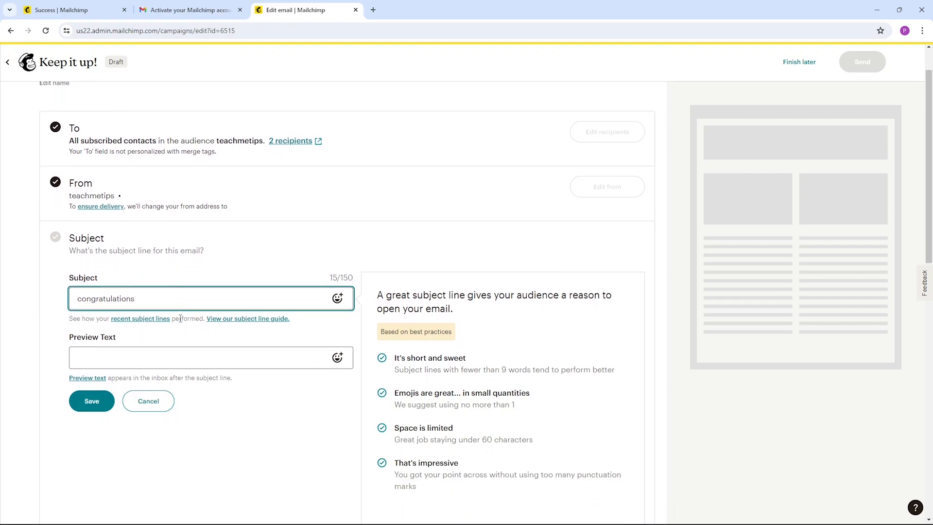
left_click(91, 404)
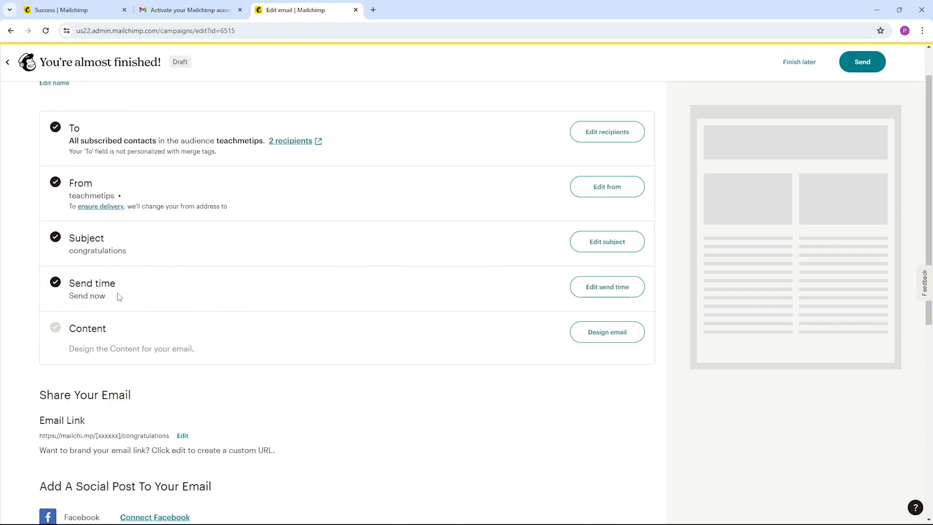
Check the Schedule a time option for the email's send time, choose Send now and save
left_click(598, 291)
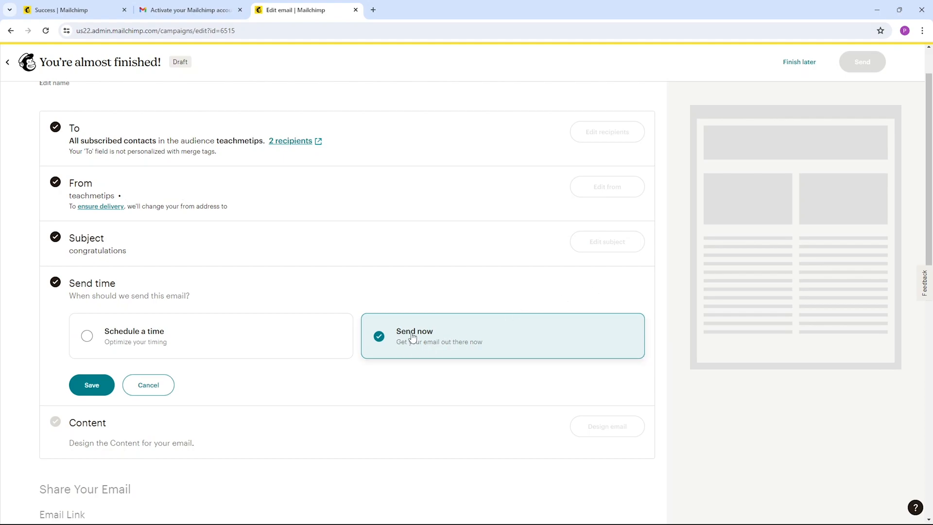
left_click(119, 344)
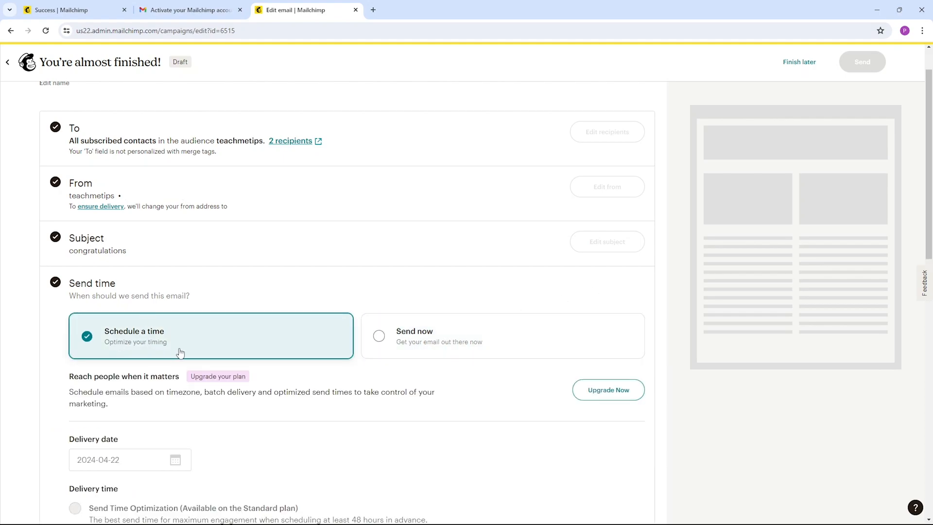
left_click(401, 342)
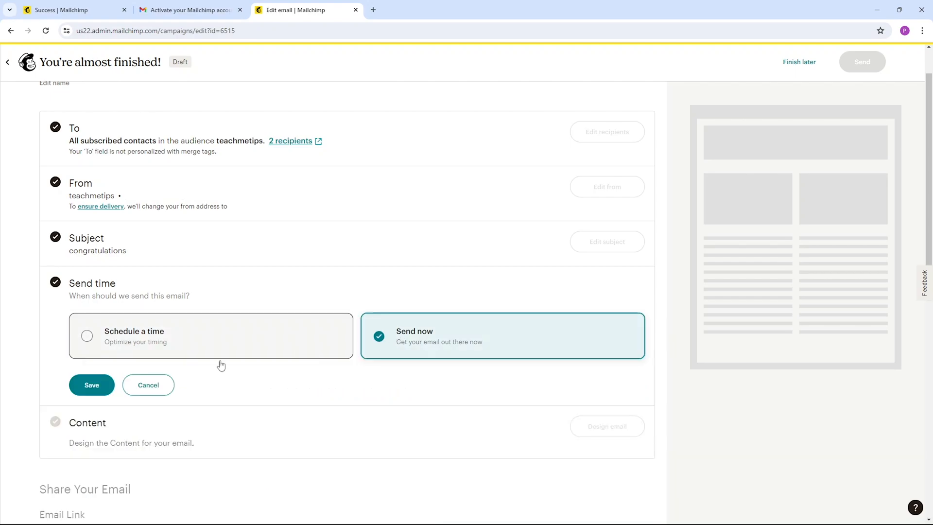
left_click(90, 386)
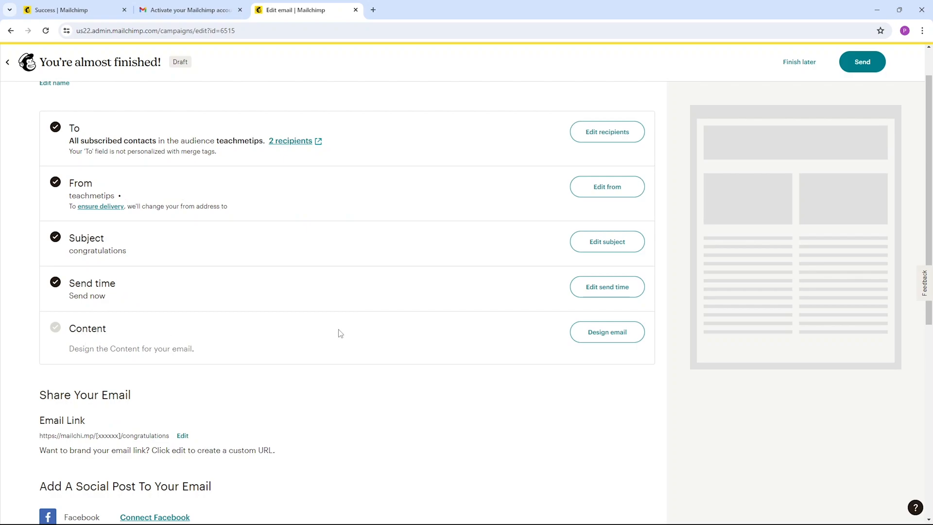
Start designing the email content, browse the Mailchimp templates and apply the Bold template
left_click(617, 339)
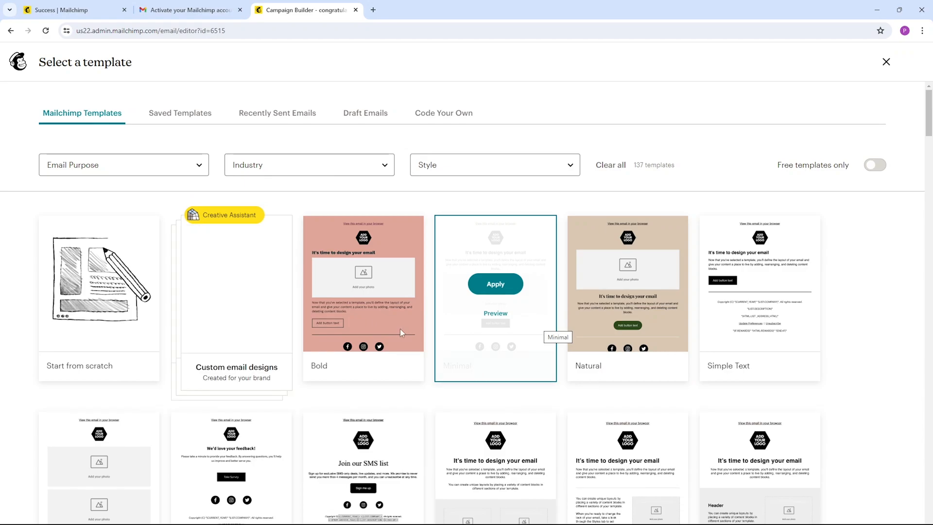
scroll(301, 316, "down", 1)
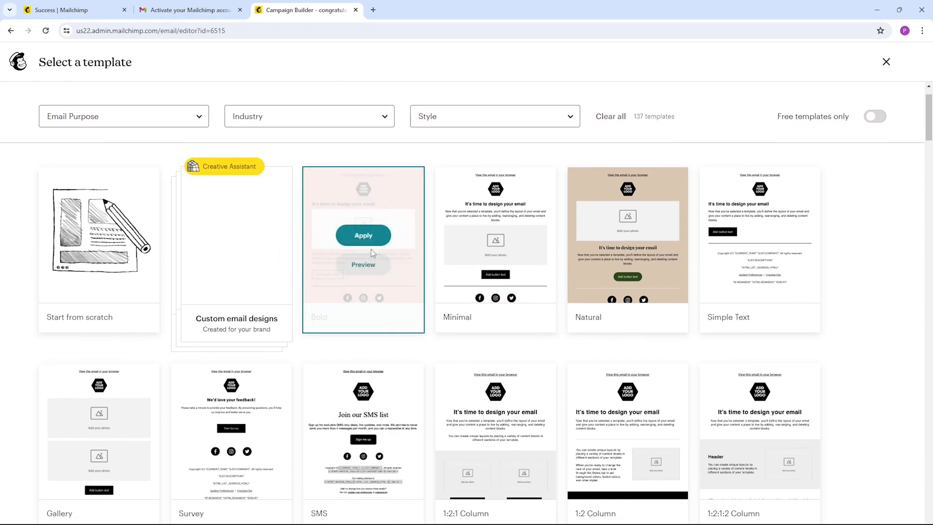
scroll(383, 298, "down", 3)
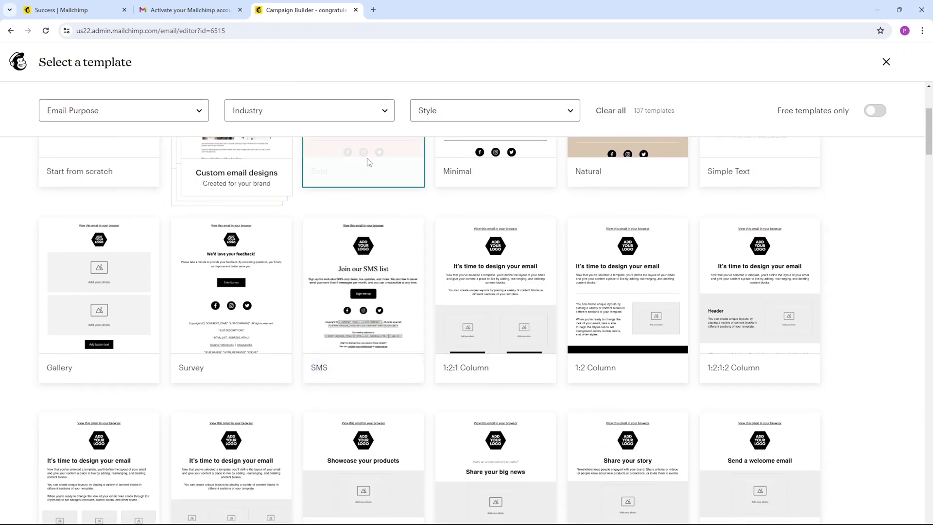
scroll(375, 317, "down", 2)
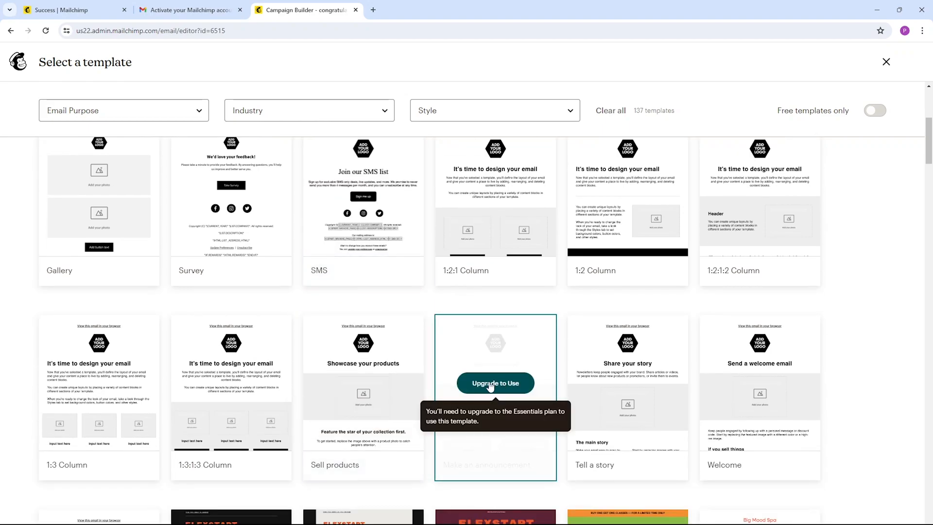
scroll(449, 358, "up", 2)
scroll(450, 358, "up", 6)
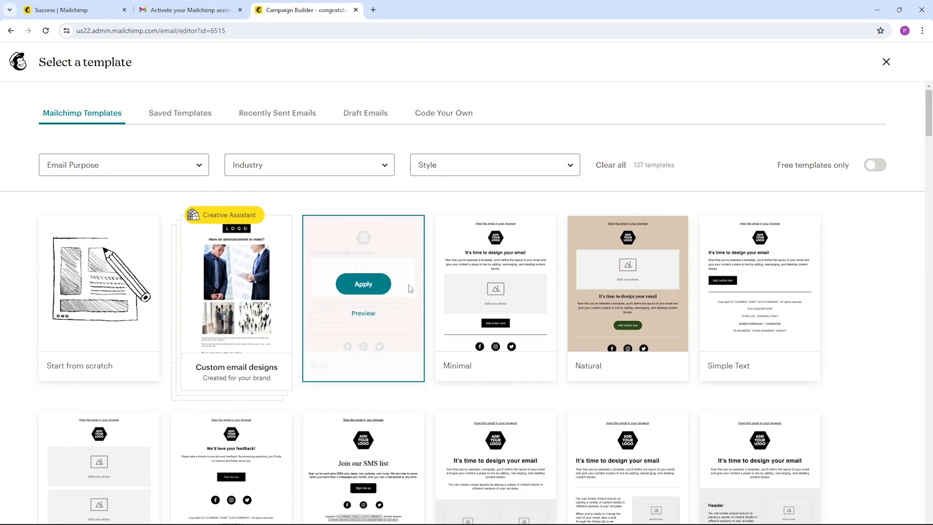
left_click(368, 287)
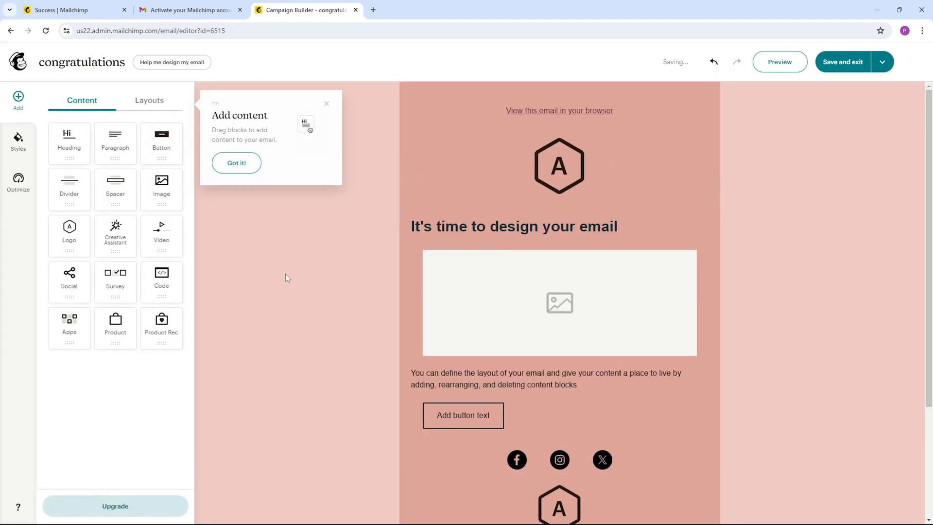
Dismiss the Add content tip and remove the "View this email in your browser" text block from the email
left_click(326, 104)
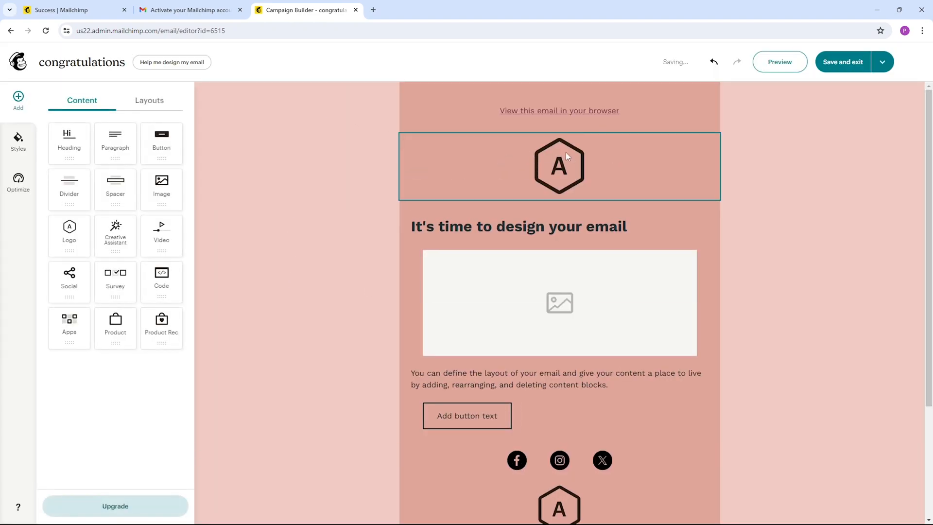
left_click(567, 171)
left_click(576, 273)
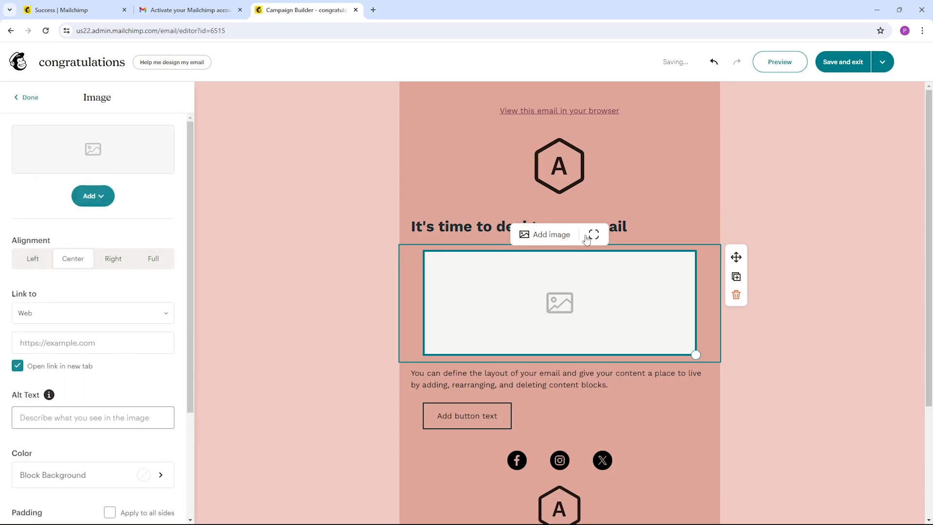
left_click(627, 227)
left_click(574, 178)
left_click(605, 109)
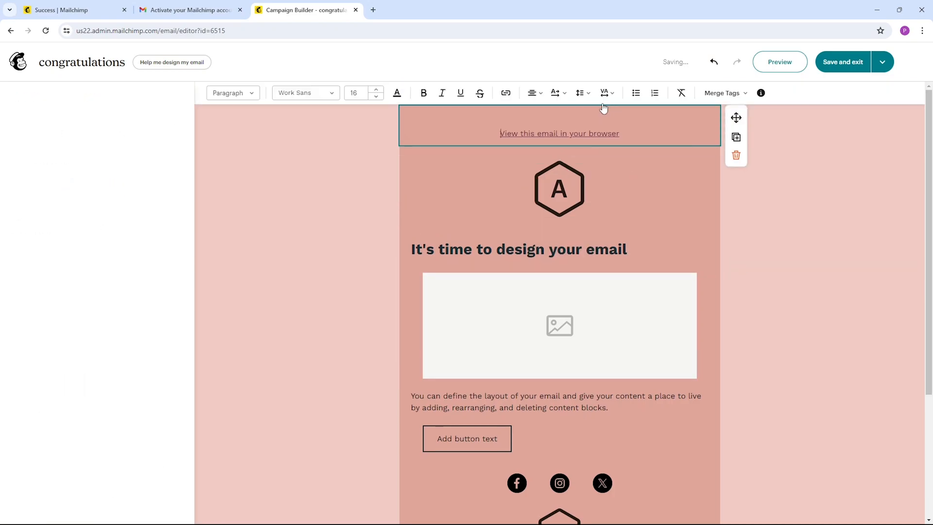
left_click(736, 155)
Set the "logo" image from the Desktop as the email's logo and shrink it in the header block
left_click(718, 155)
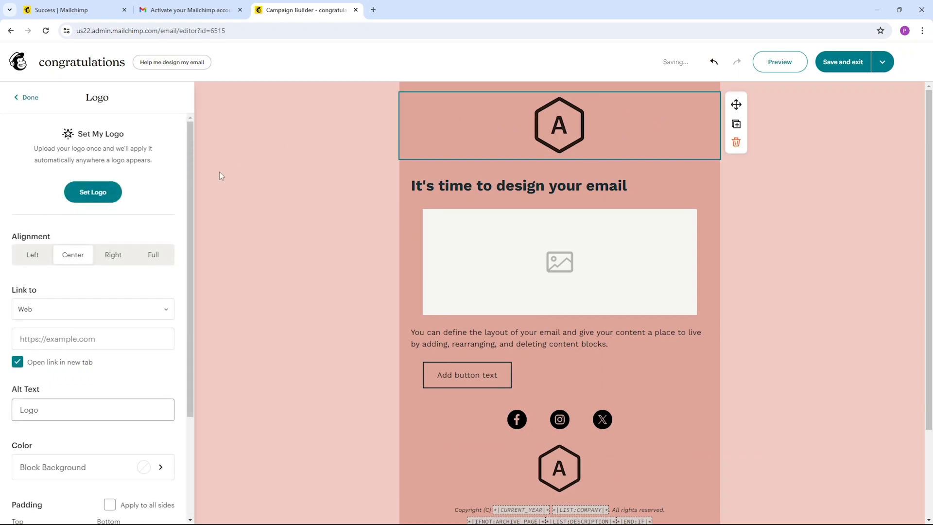
left_click(96, 198)
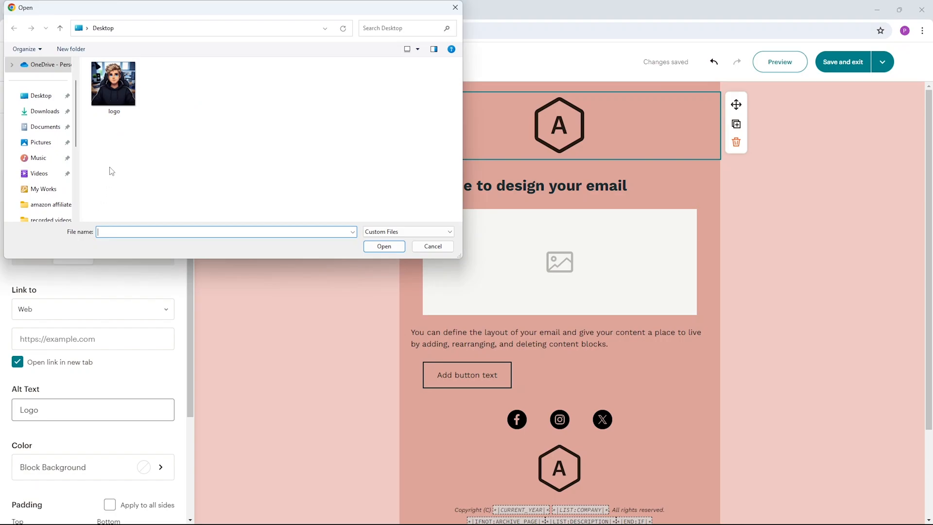
left_click(383, 246)
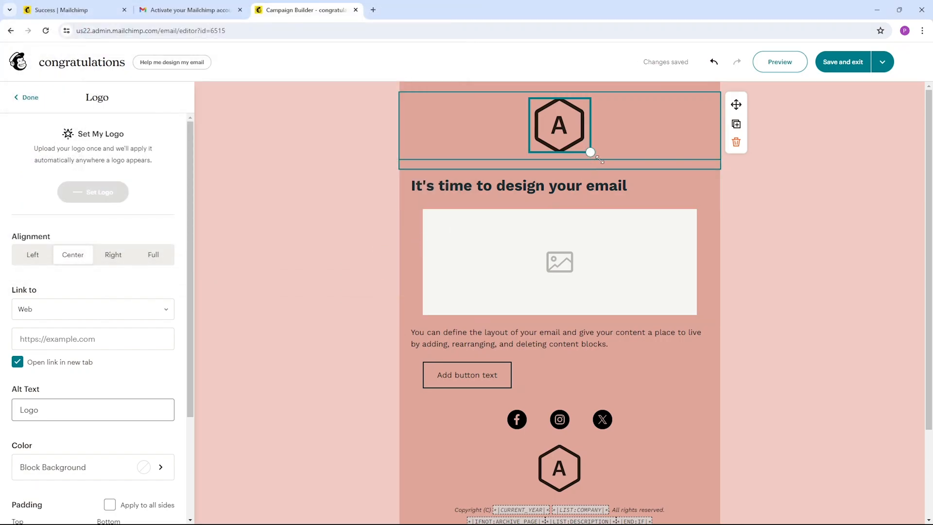
left_click_drag(595, 169, 589, 156)
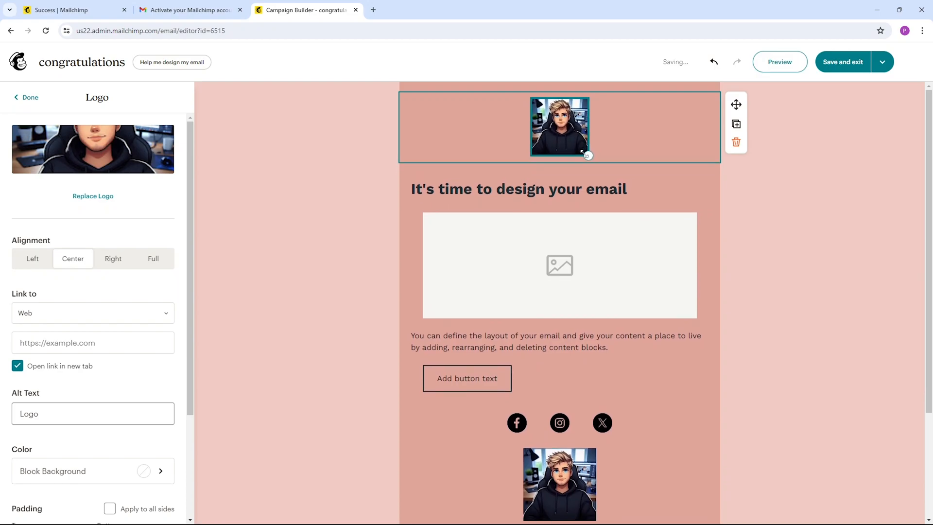
Remove the "It's time to design your email" heading, the empty image block and the "Add button text" button from the email
left_click(576, 197)
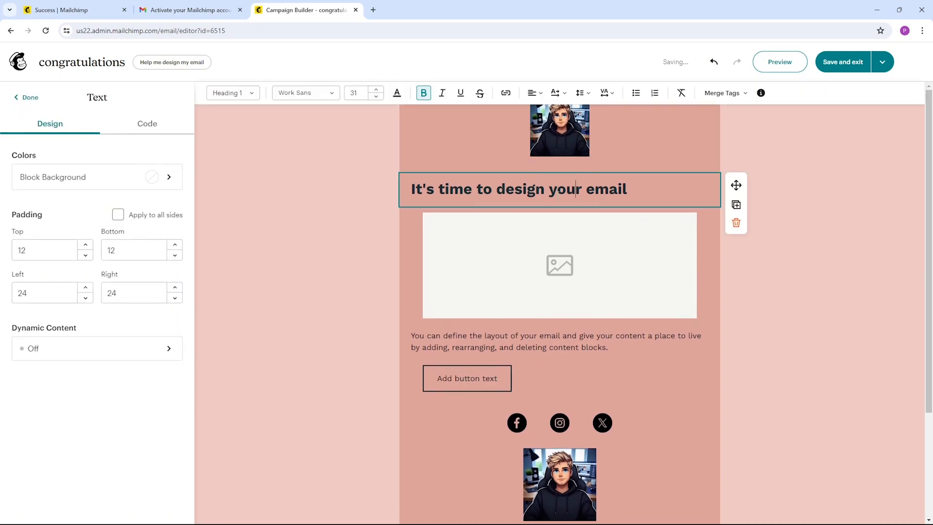
left_click(737, 223)
left_click(681, 222)
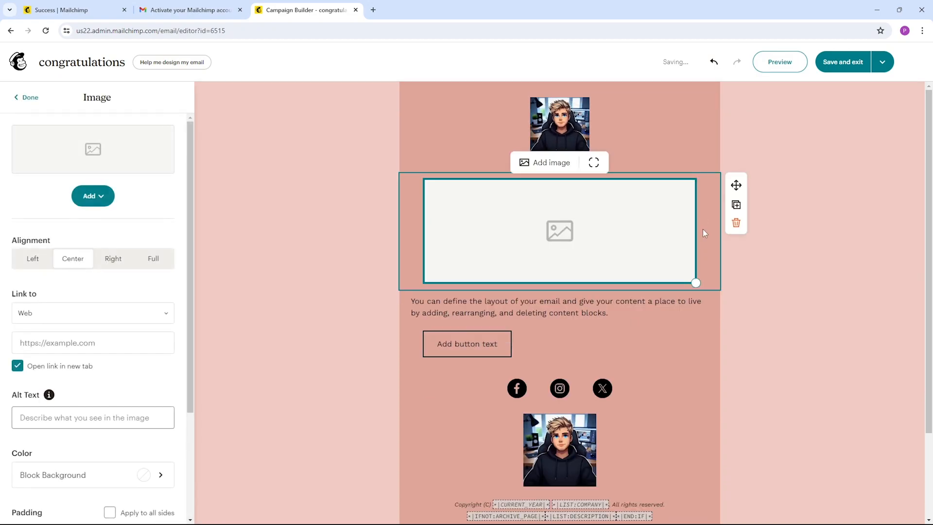
left_click(736, 222)
left_click(691, 205)
left_click(690, 217)
left_click(737, 259)
Replace the paragraph text with "hello, this email is to inform you that we are giving away free gifts to our subscribers."
left_click(629, 203)
left_click_drag(629, 202, 411, 184)
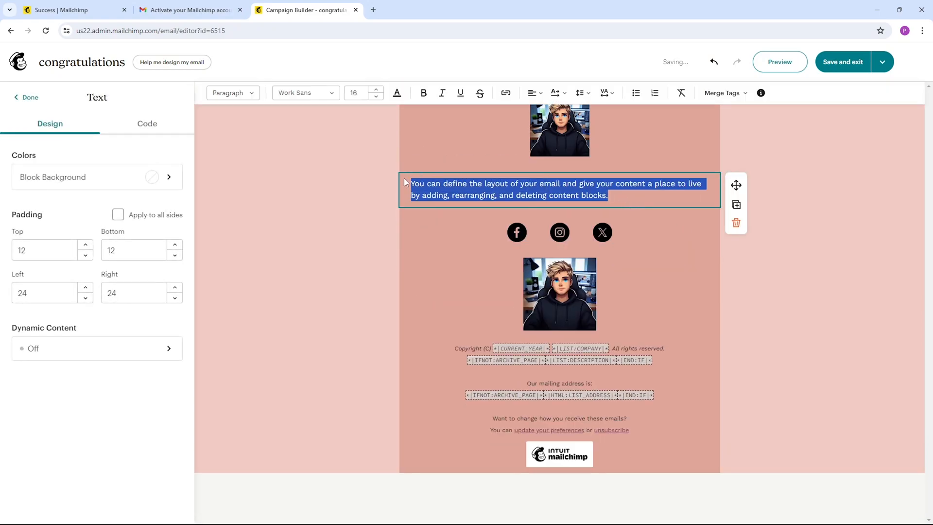
key("BackSpace")
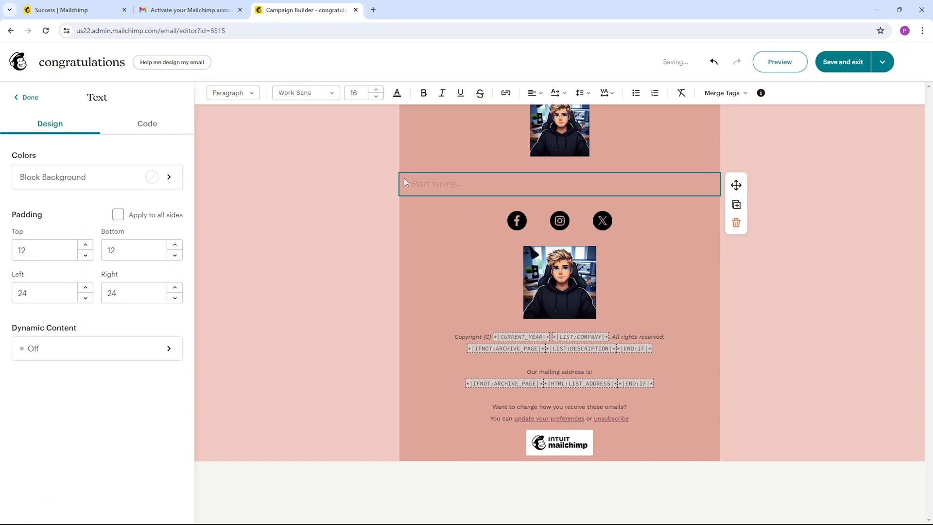
type("hello, this email is to inform you that we are giving away free gifts to our subscribers.")
left_click(521, 228)
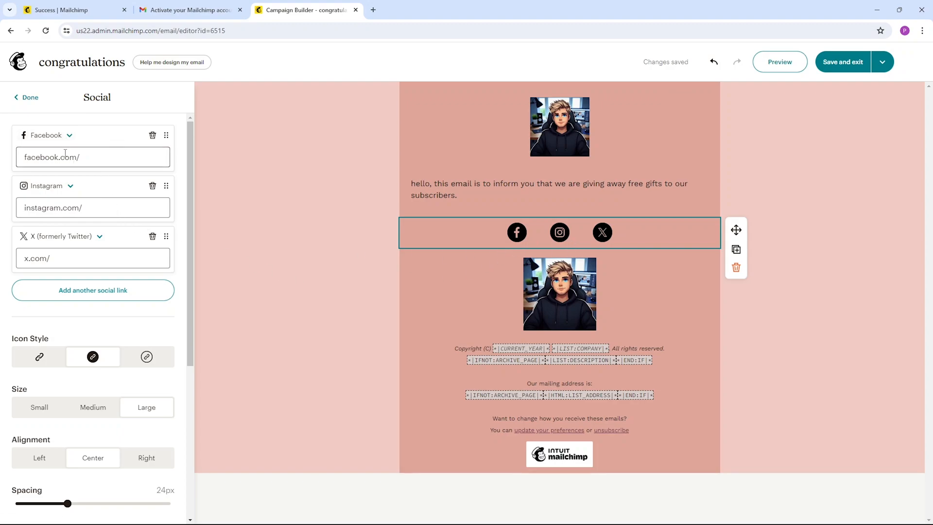
left_click(92, 238)
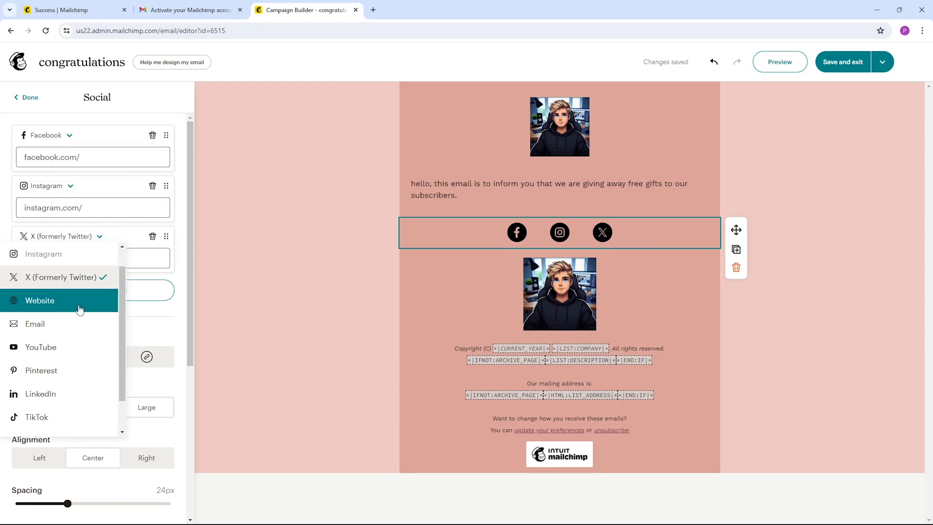
left_click(52, 348)
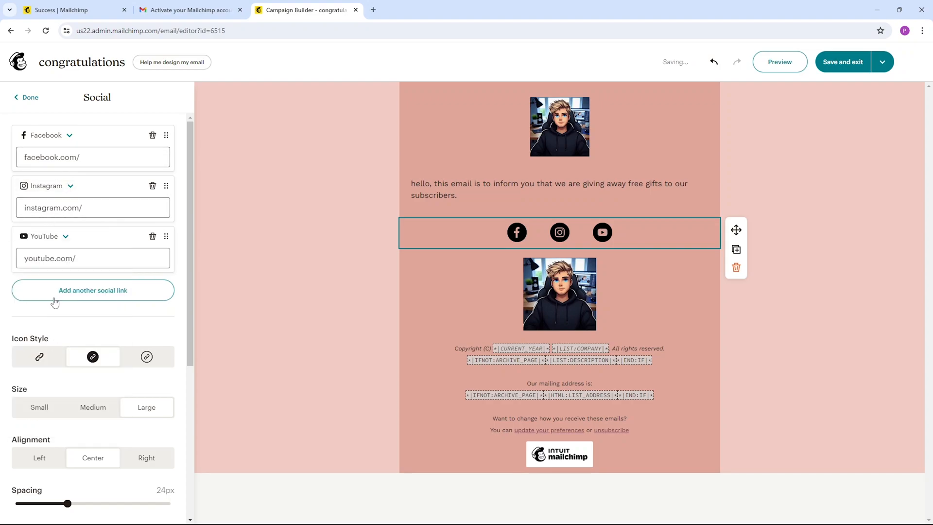
left_click(88, 258)
type("@teachmet")
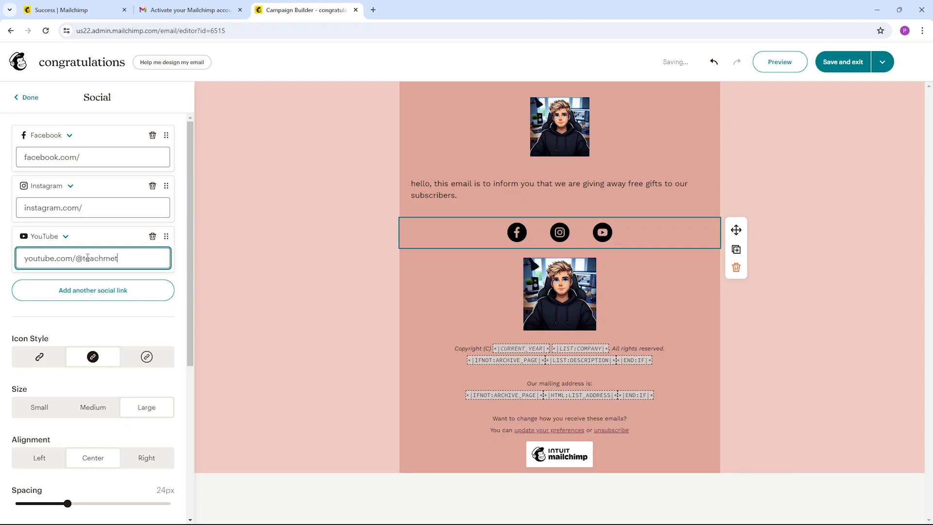
type("ips")
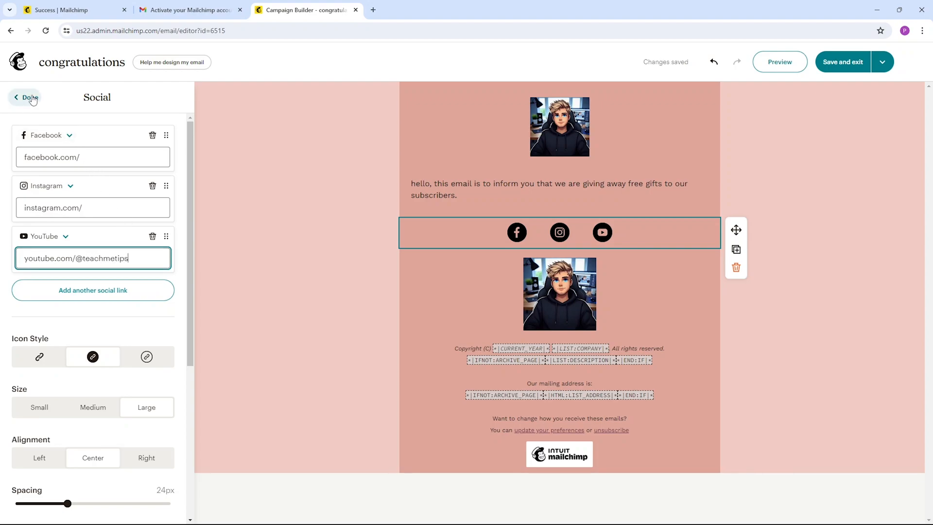
left_click(29, 99)
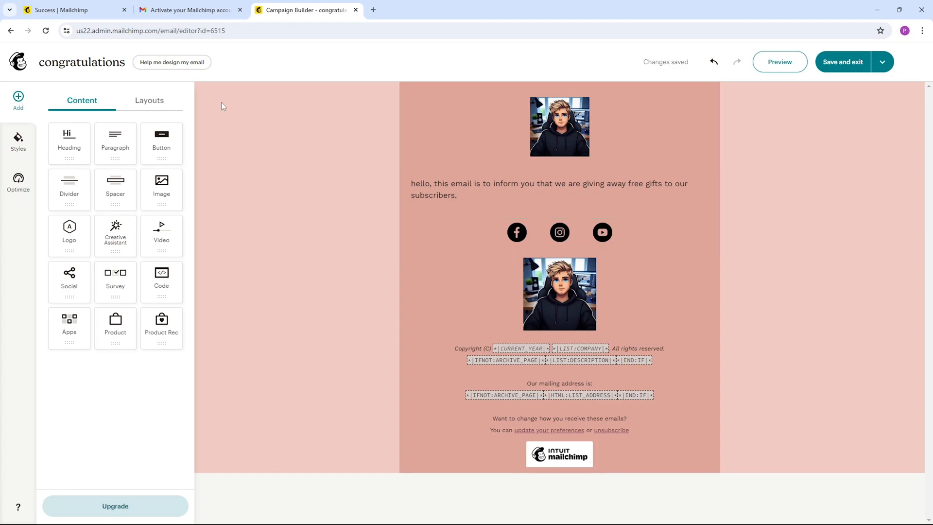
Change the email's body color to light turquoise, hex 9BEDDF
left_click(18, 145)
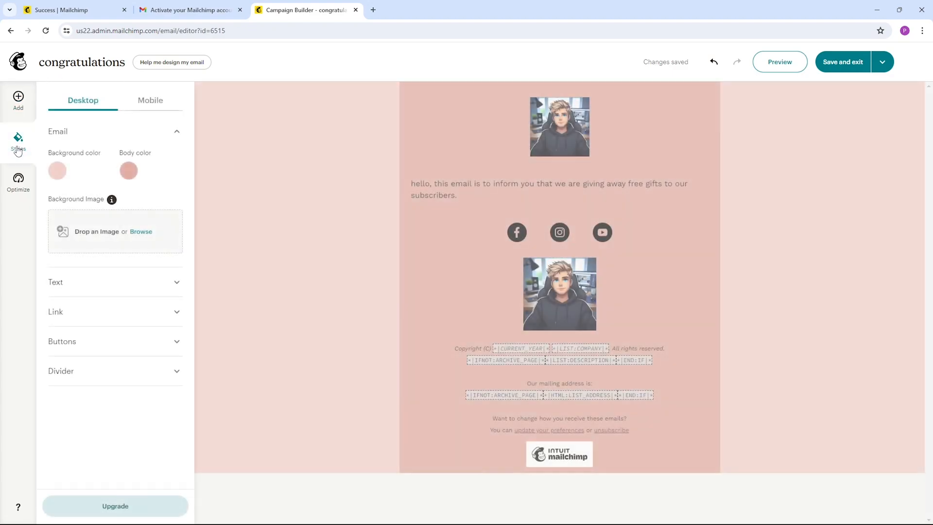
left_click(129, 171)
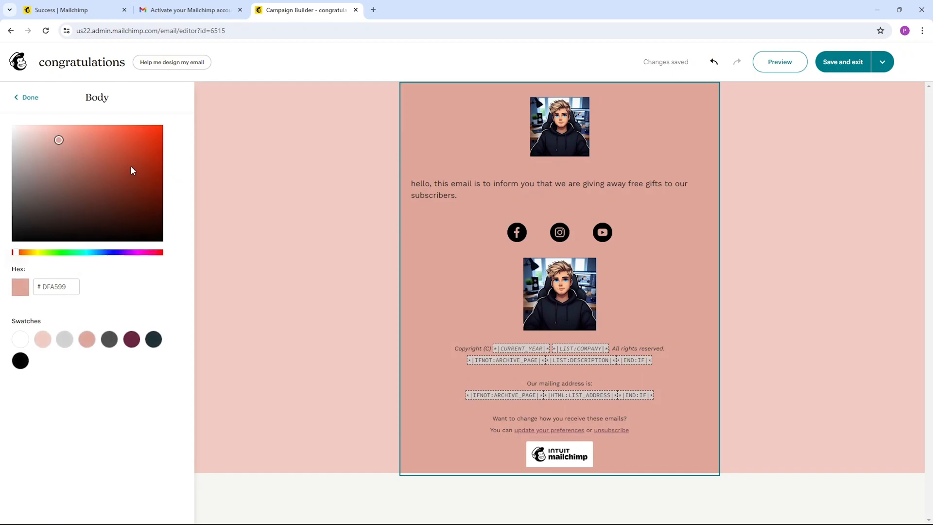
left_click(83, 252)
left_click(89, 138)
left_click_drag(88, 138, 64, 133)
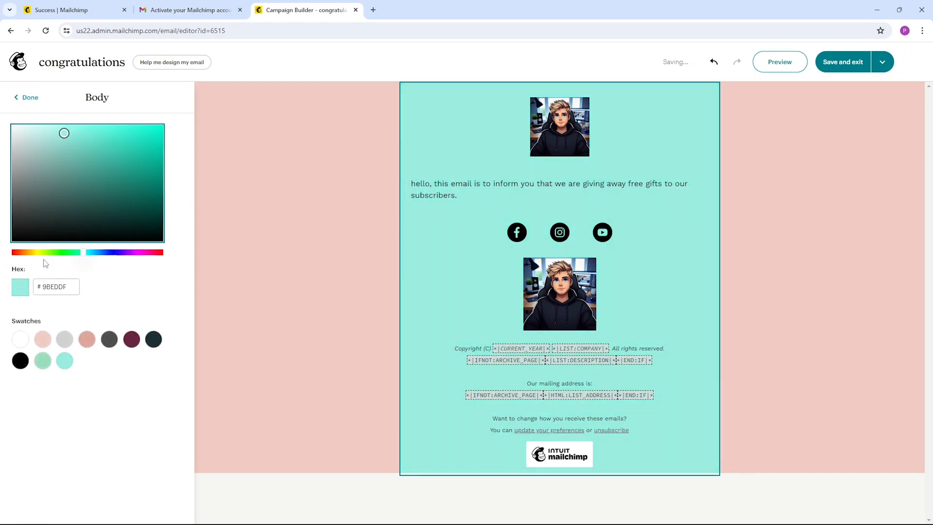
left_click(26, 98)
Change the email's background color to light gray, hex F1F1F1
left_click(56, 169)
left_click_drag(49, 144, 10, 133)
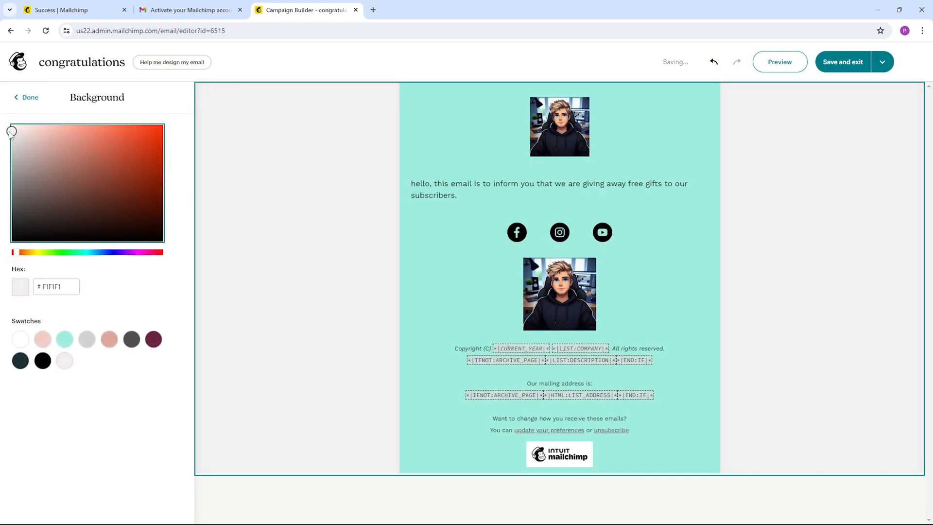
left_click(12, 252)
left_click(22, 96)
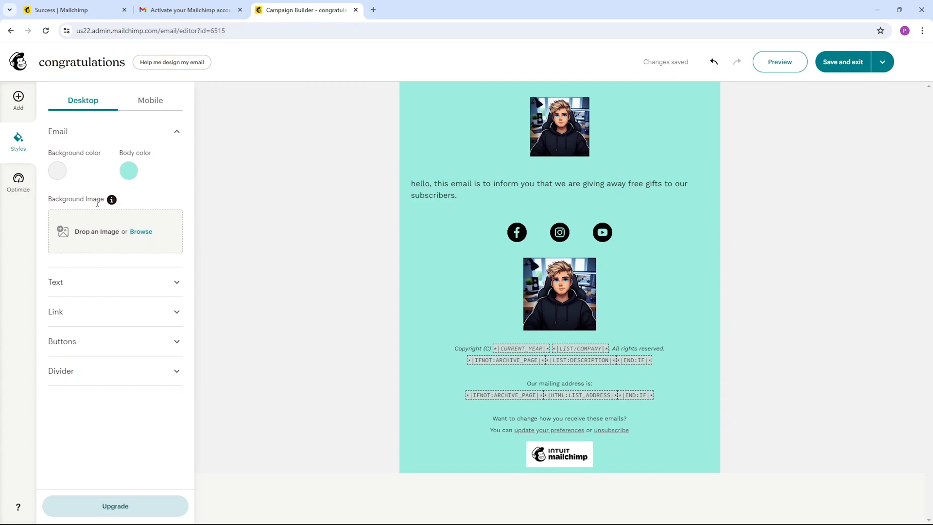
Insert an empty paragraph block between the social icons and the lower logo, and remove it again
left_click(20, 188)
left_click(18, 143)
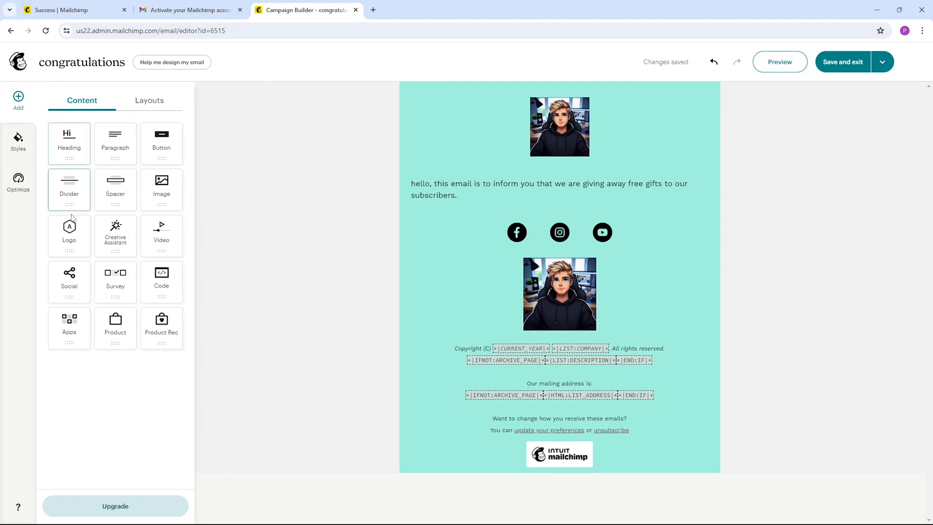
left_click_drag(116, 148, 484, 262)
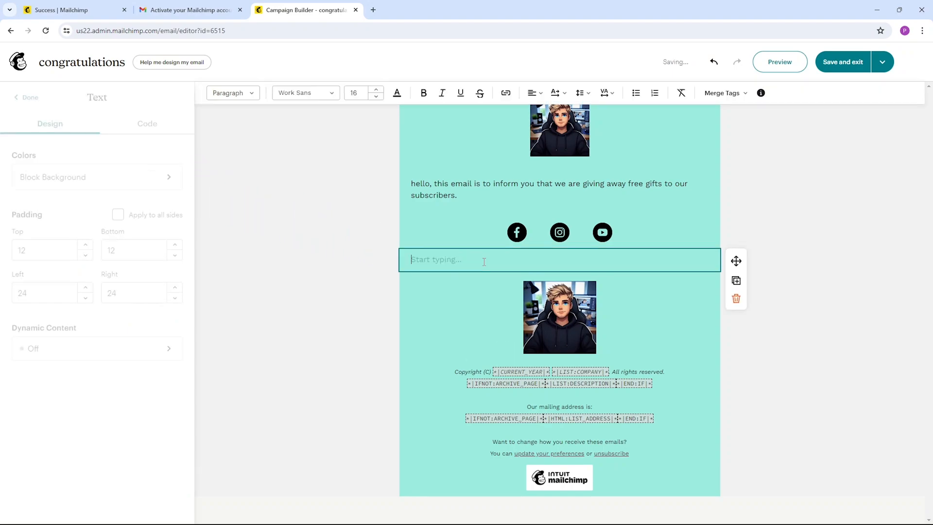
left_click(737, 299)
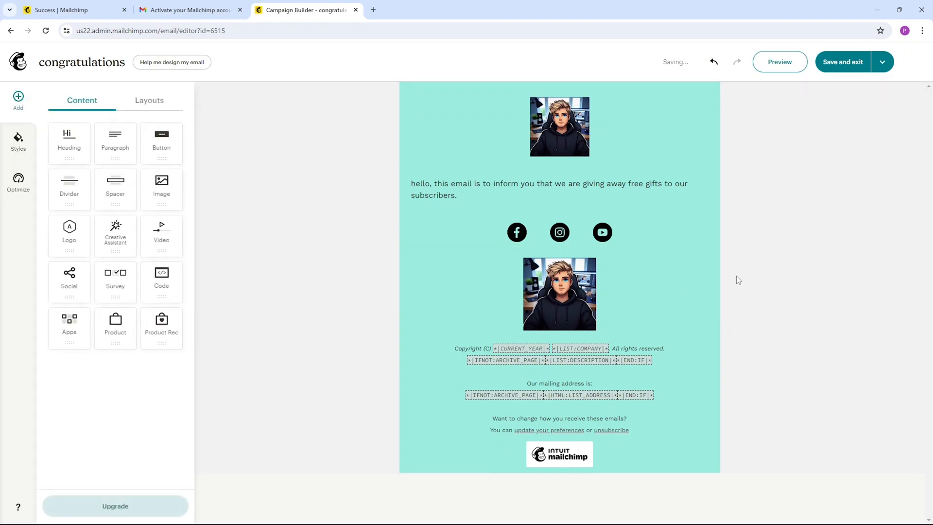
Save and exit the email design, review the campaign summary and send the email to the subscribers now
left_click(840, 65)
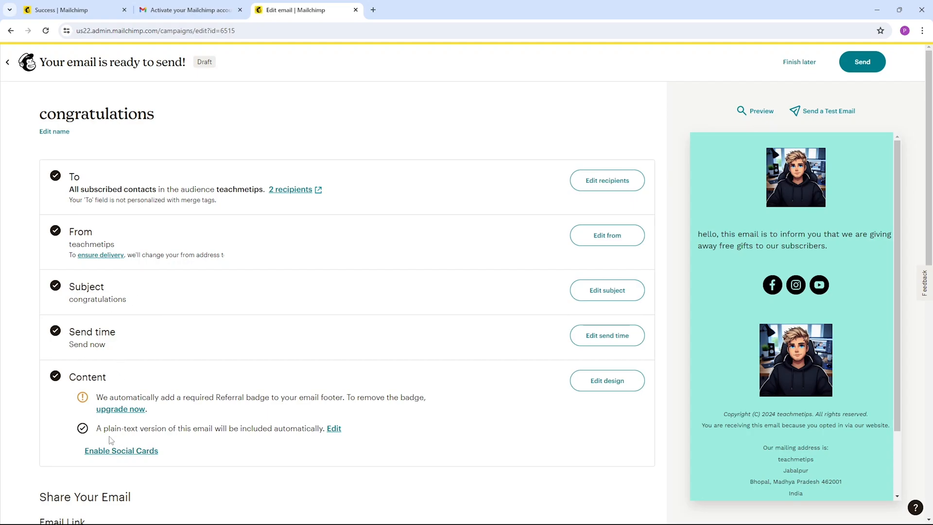
scroll(210, 456, "down", 3)
scroll(396, 374, "up", 3)
left_click(865, 68)
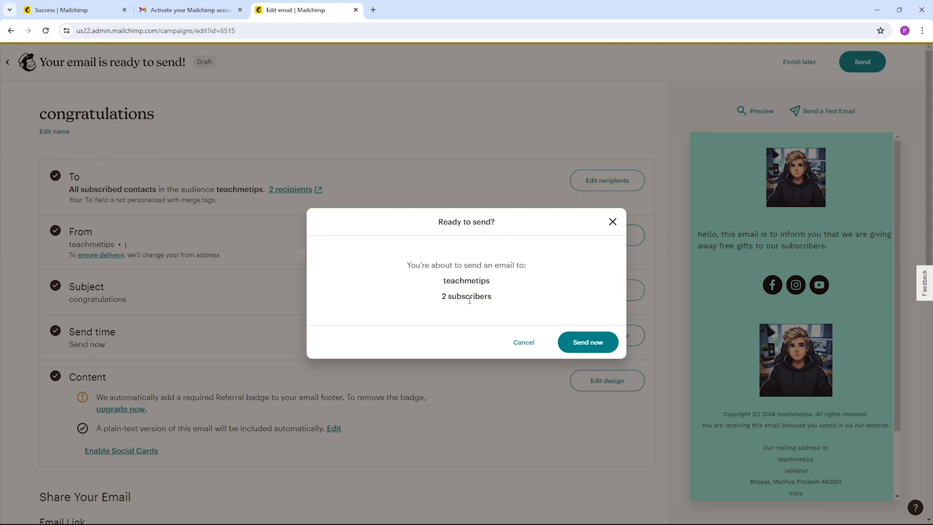
left_click(588, 346)
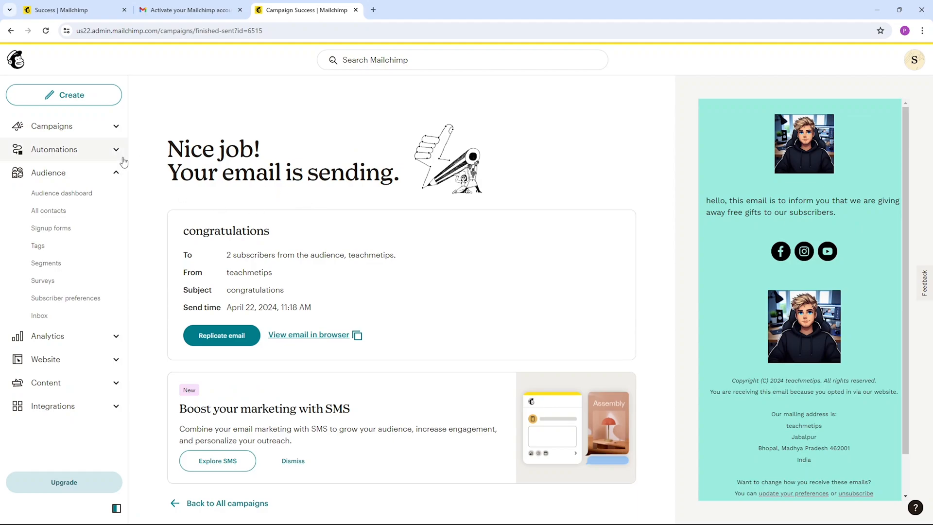
Open the list of all campaigns and filter it by the Emails type
left_click(115, 173)
left_click(115, 127)
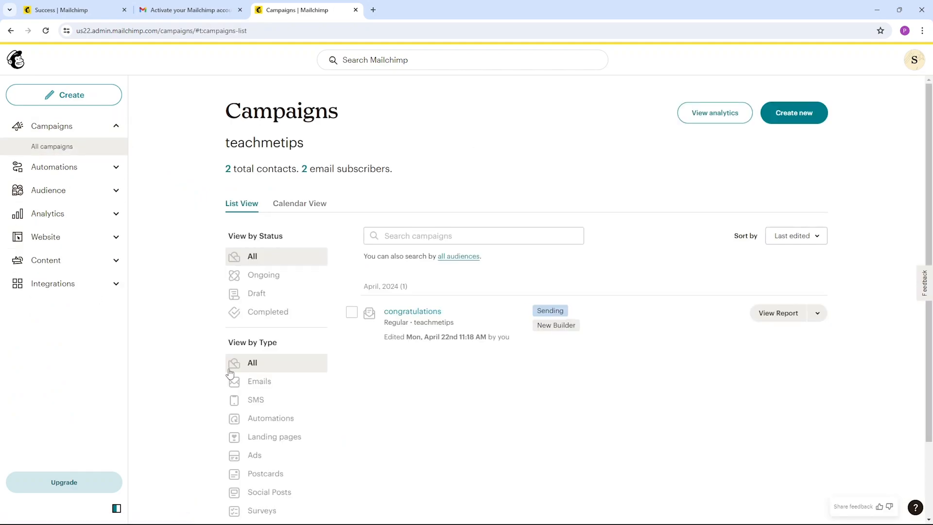
left_click(271, 388)
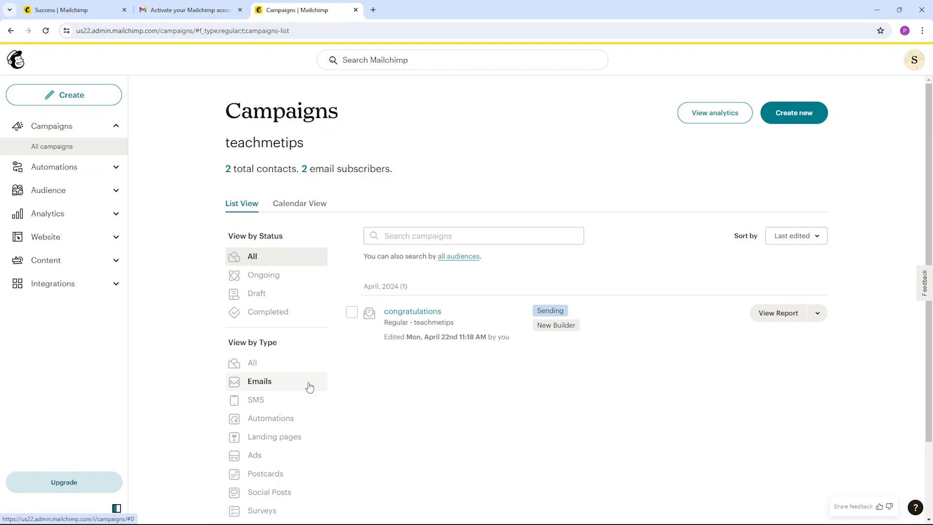